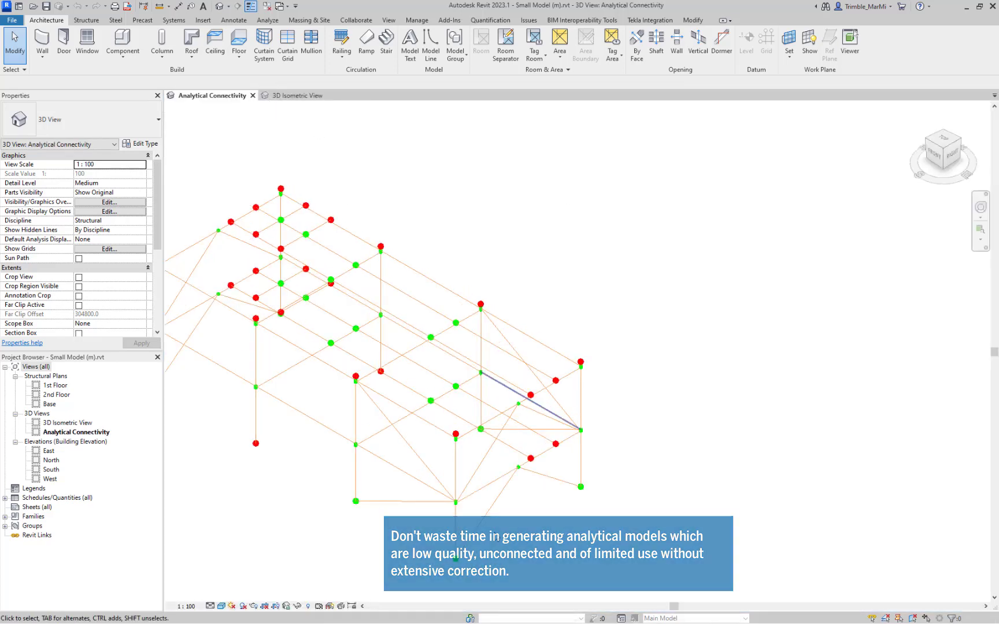
# - Arrange the 3D Isometric and empty Analytical Connectivity views of Small Model side by side
pyautogui.scroll(3, 501, 445)
pyautogui.scroll(2, 546, 466)
pyautogui.moveTo(546, 466); pyautogui.dragTo(548, 477, button='middle')
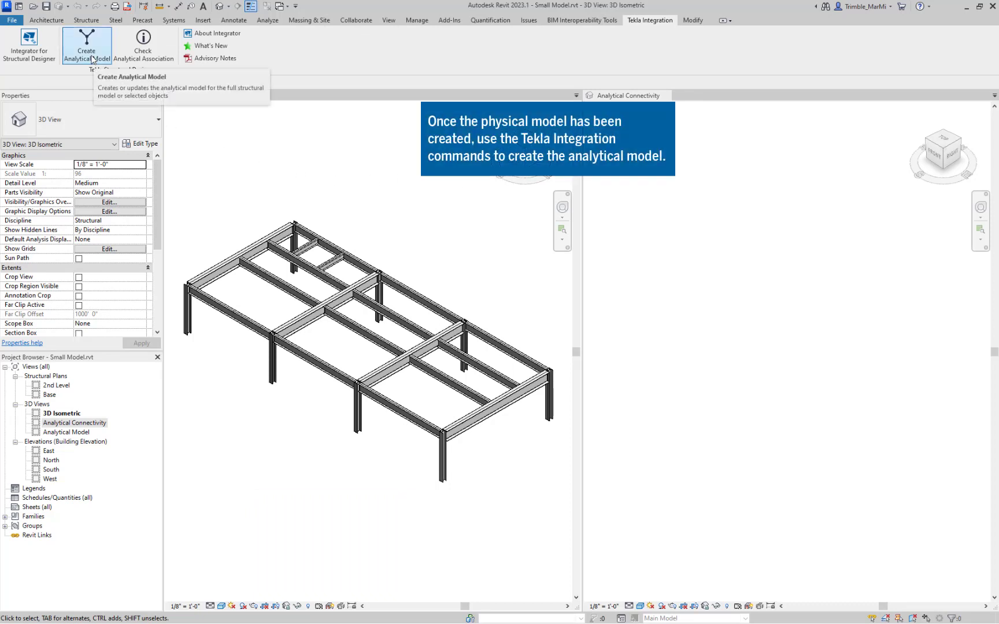
# - Create a new analytical model for the whole frame using Create New Only, then close the log
pyautogui.click(92, 59)
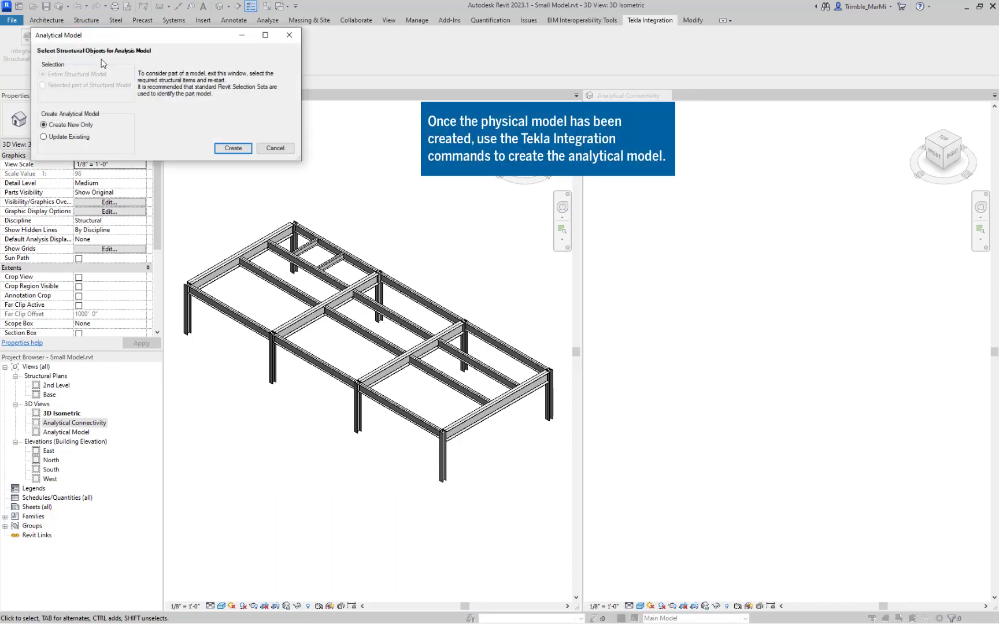
pyautogui.click(233, 149)
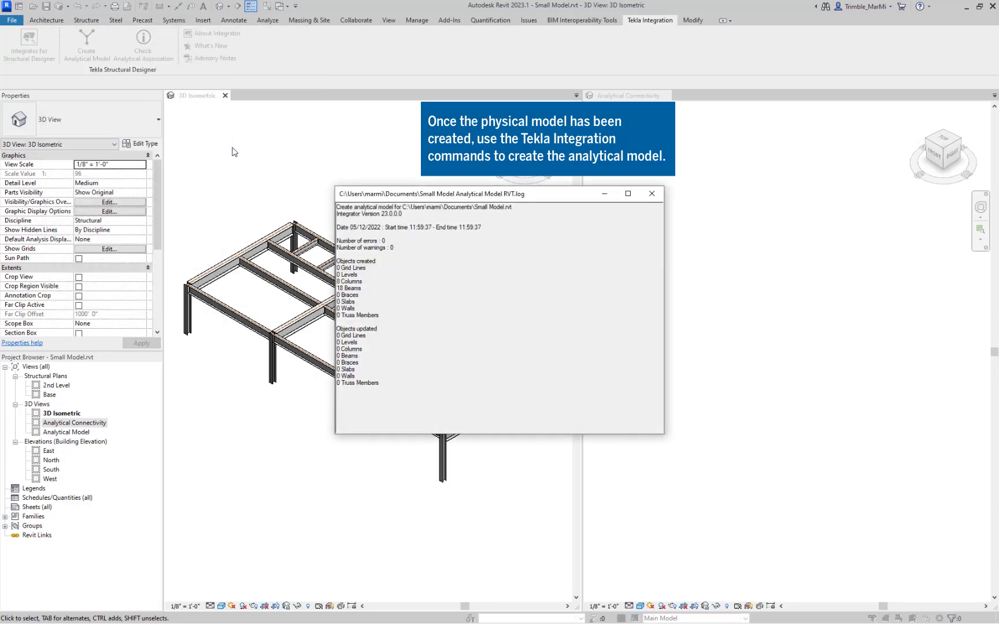
pyautogui.click(646, 195)
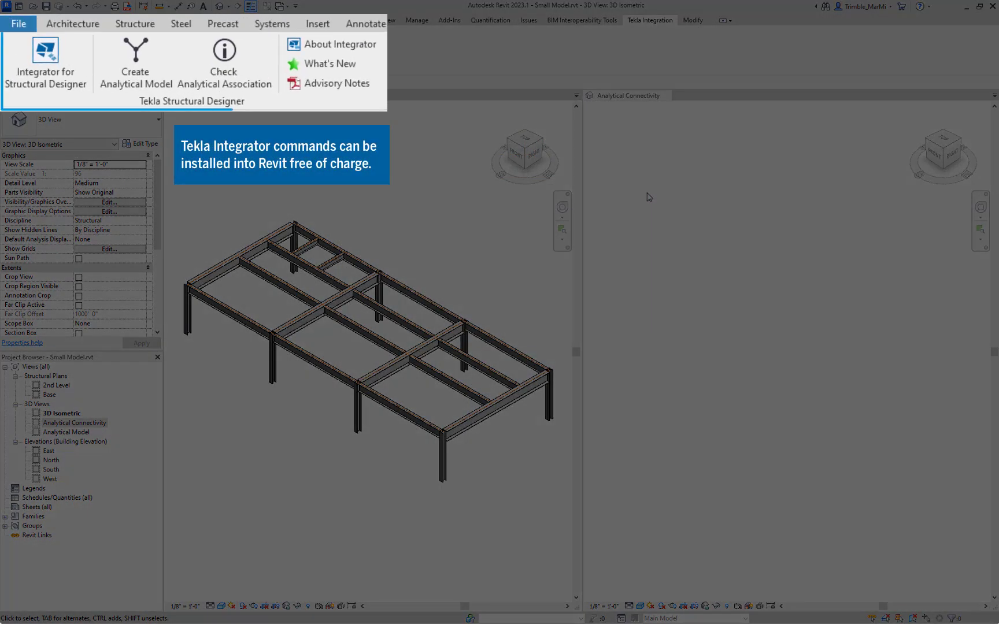
pyautogui.click(646, 196)
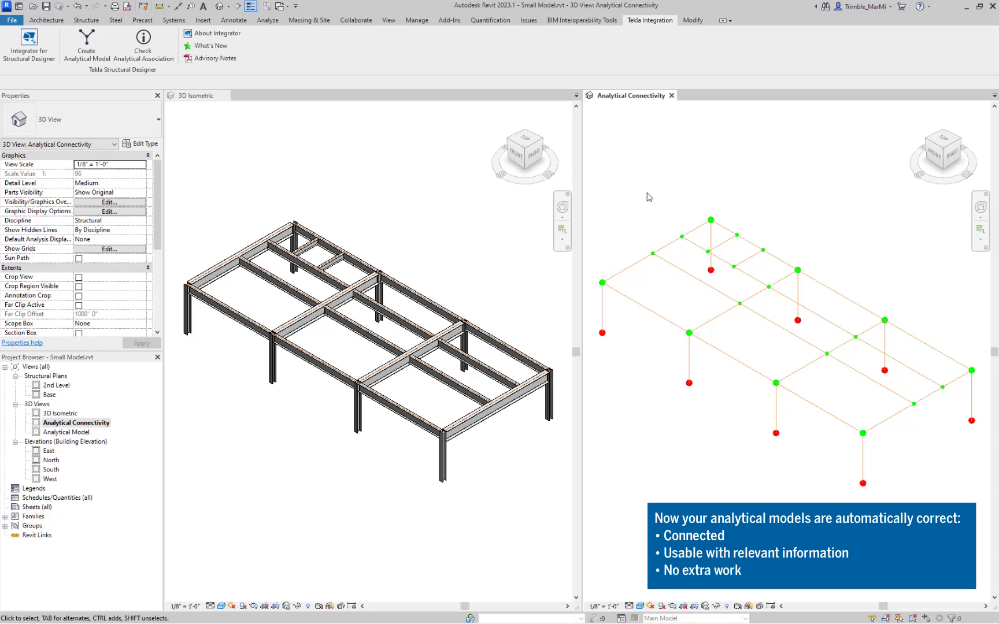
# - Select the whole frame and filter it down to the 18 structural framing members
pyautogui.click(523, 197)
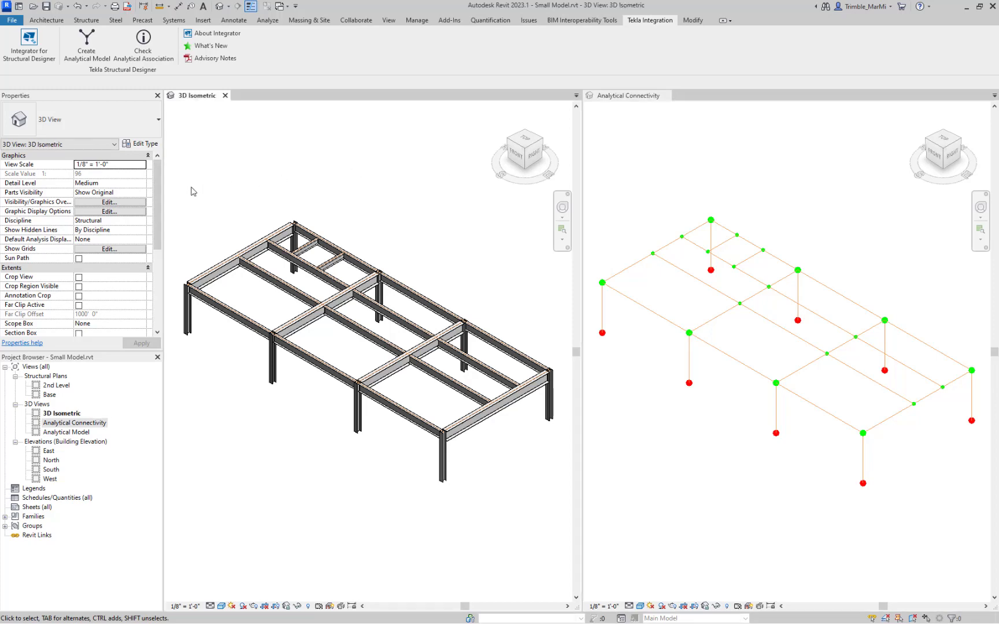
pyautogui.moveTo(172, 192); pyautogui.dragTo(561, 504)
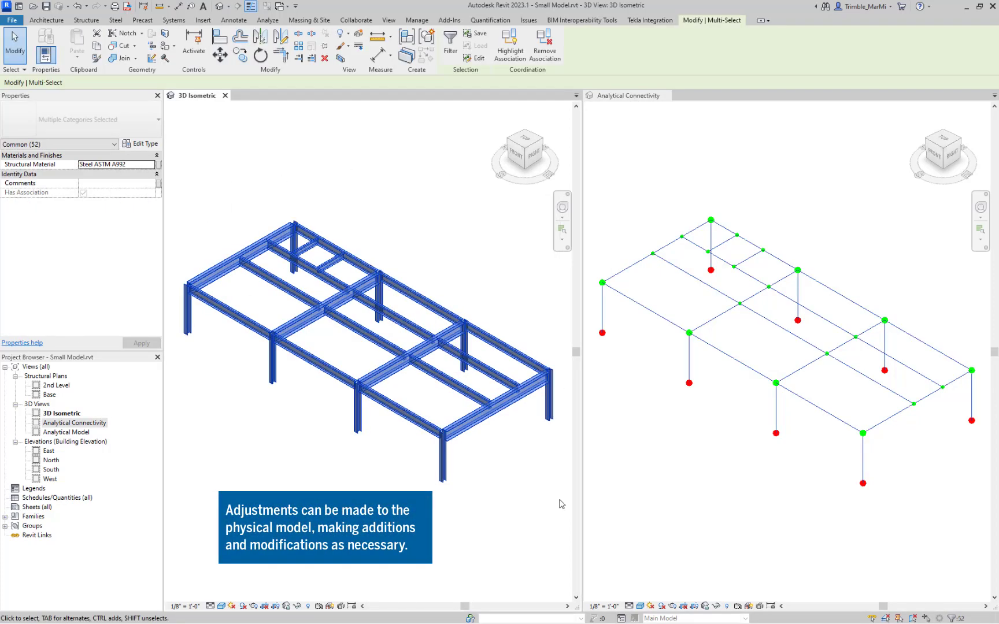
pyautogui.click(450, 43)
pyautogui.click(566, 266)
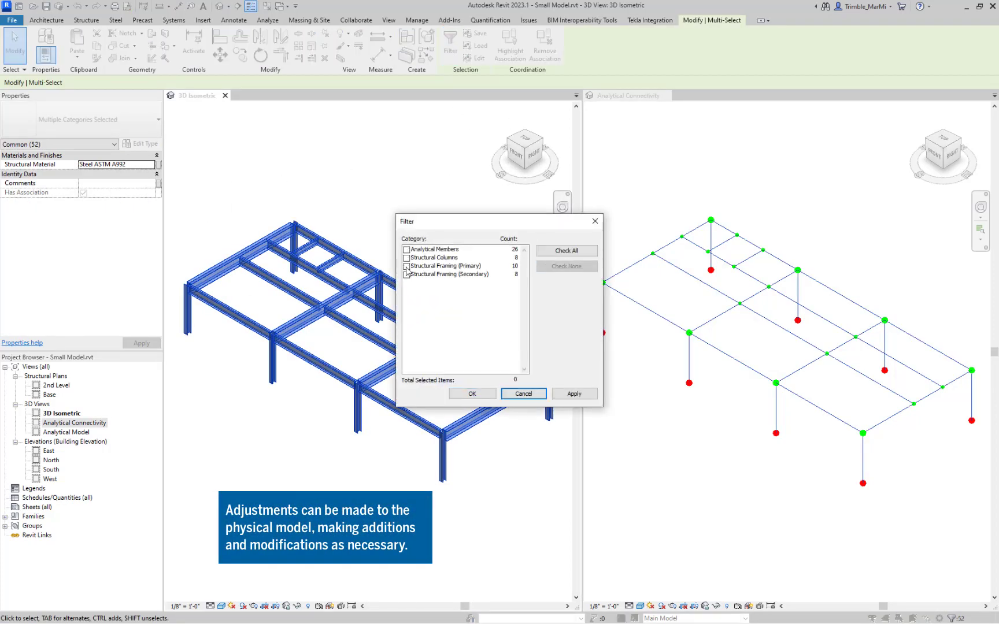
pyautogui.click(457, 266)
pyautogui.click(457, 274)
pyautogui.click(472, 393)
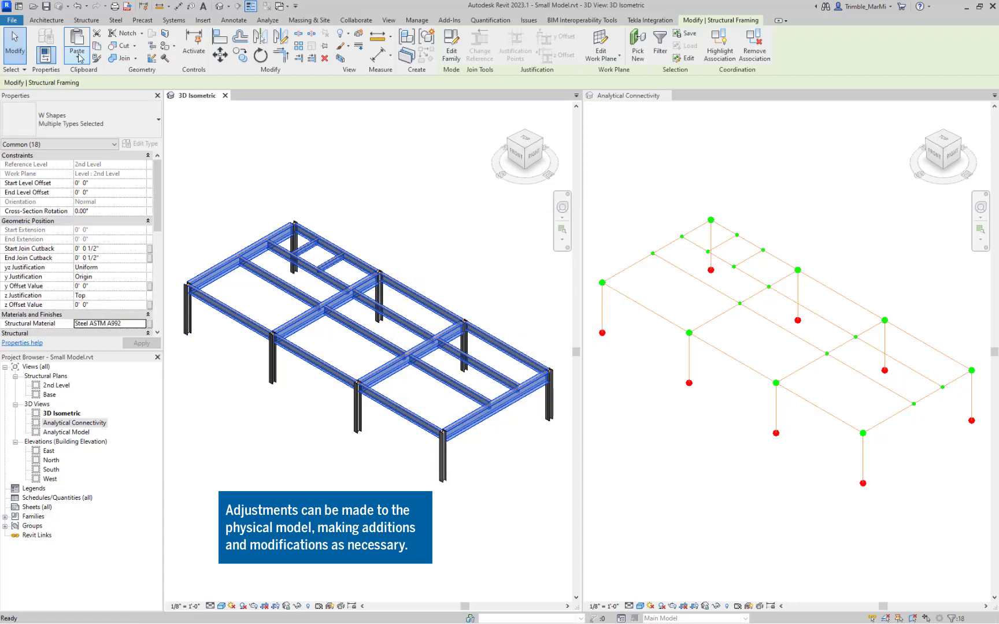
# - Paste the copied beams aligned to 3rd Level
pyautogui.click(78, 52)
pyautogui.click(113, 96)
pyautogui.click(462, 263)
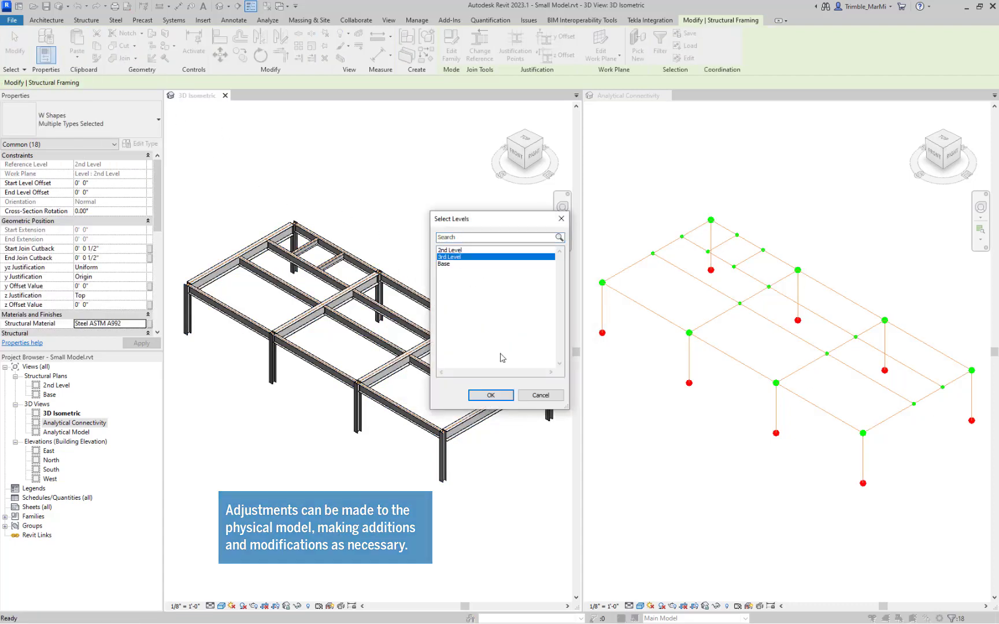
pyautogui.click(482, 397)
pyautogui.click(451, 225)
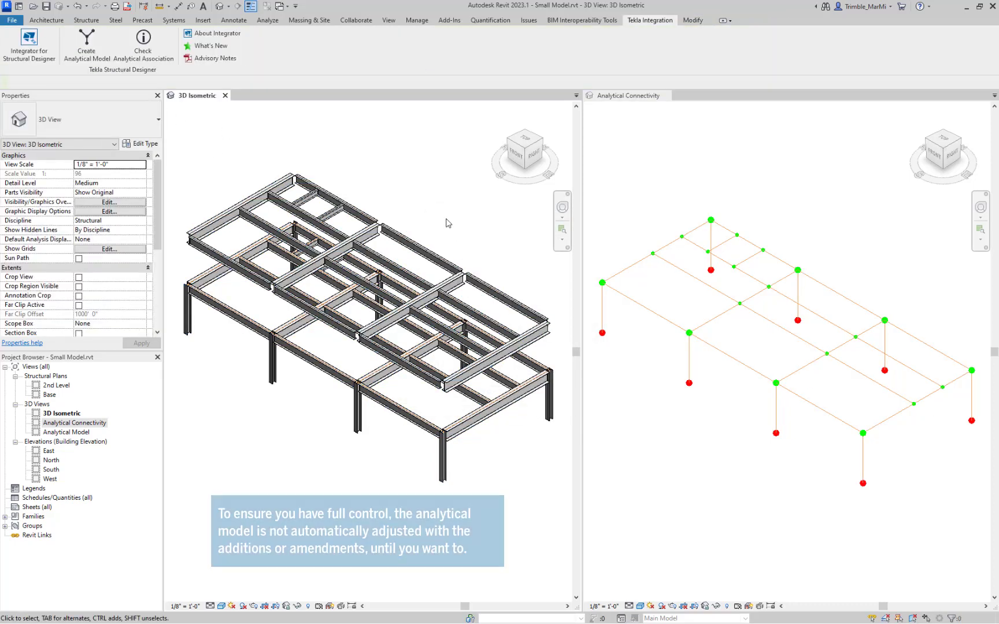
# - Select all eight columns and set their Top Level to 3rd Level
pyautogui.click(196, 321)
pyautogui.rightClick(213, 342)
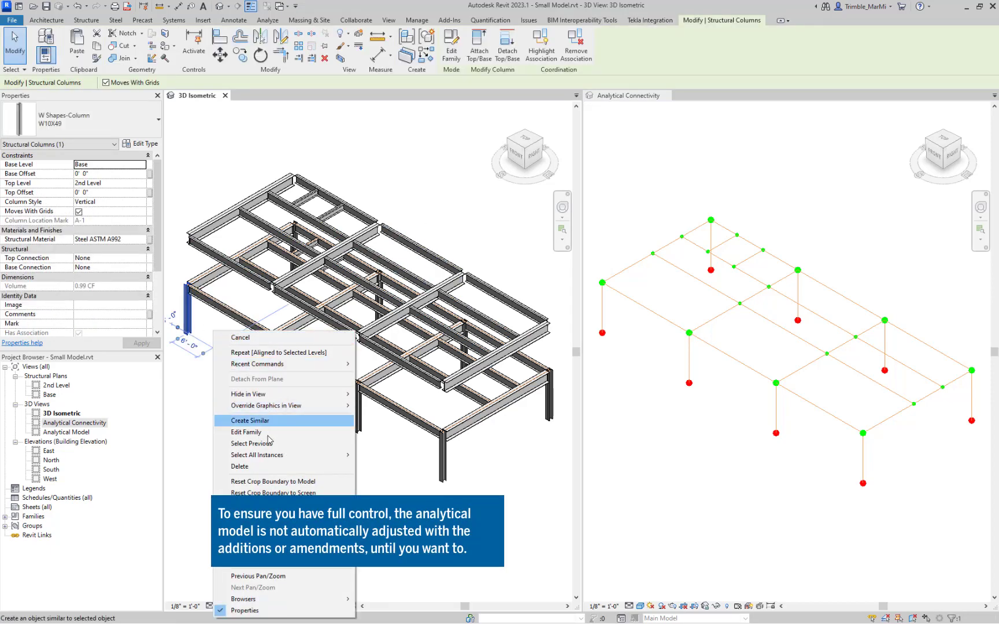
pyautogui.moveTo(257, 455)
pyautogui.click(382, 467)
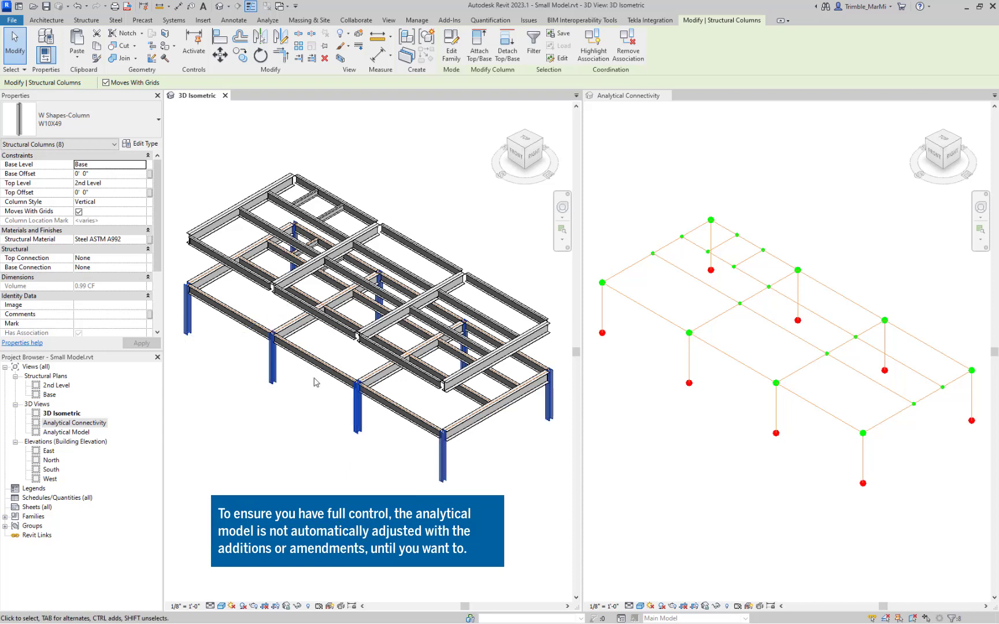
pyautogui.click(143, 184)
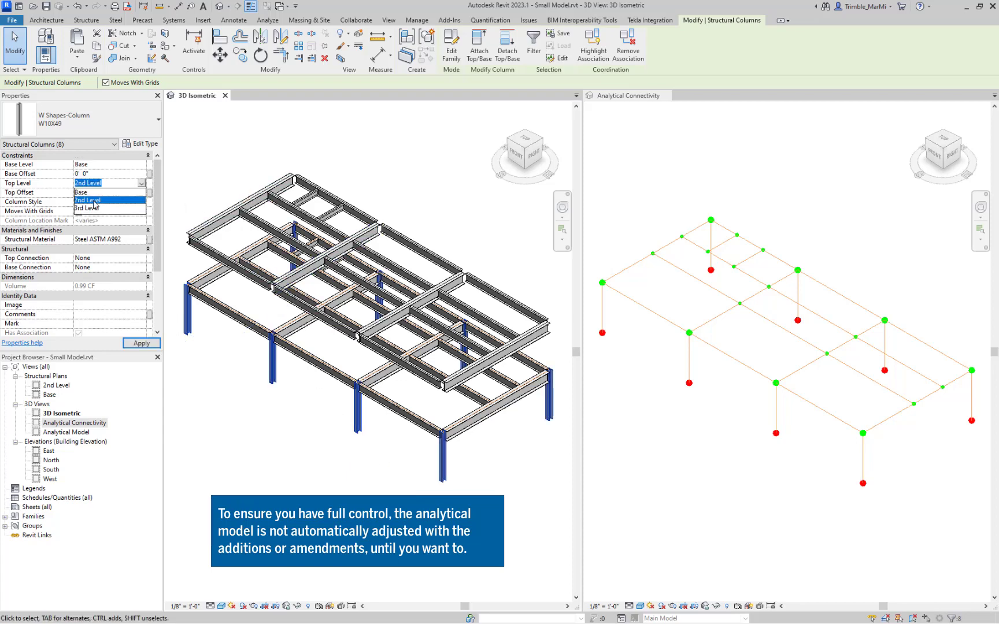
pyautogui.click(93, 207)
pyautogui.click(240, 164)
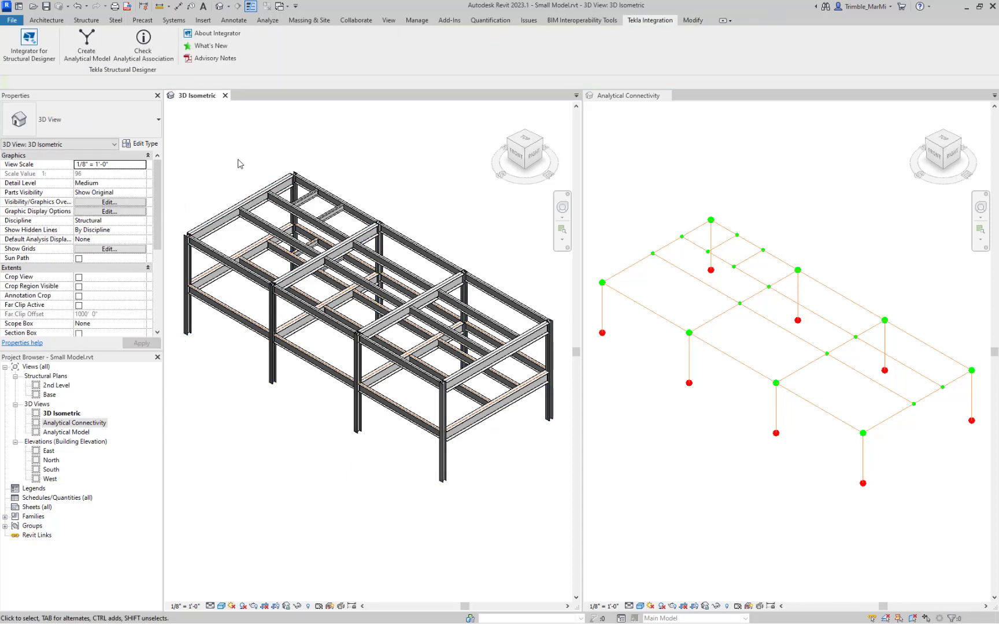
pyautogui.click(86, 19)
# - Place diagonal HSS4X4X1/2 braces across the front and left bays of the frame
pyautogui.click(156, 46)
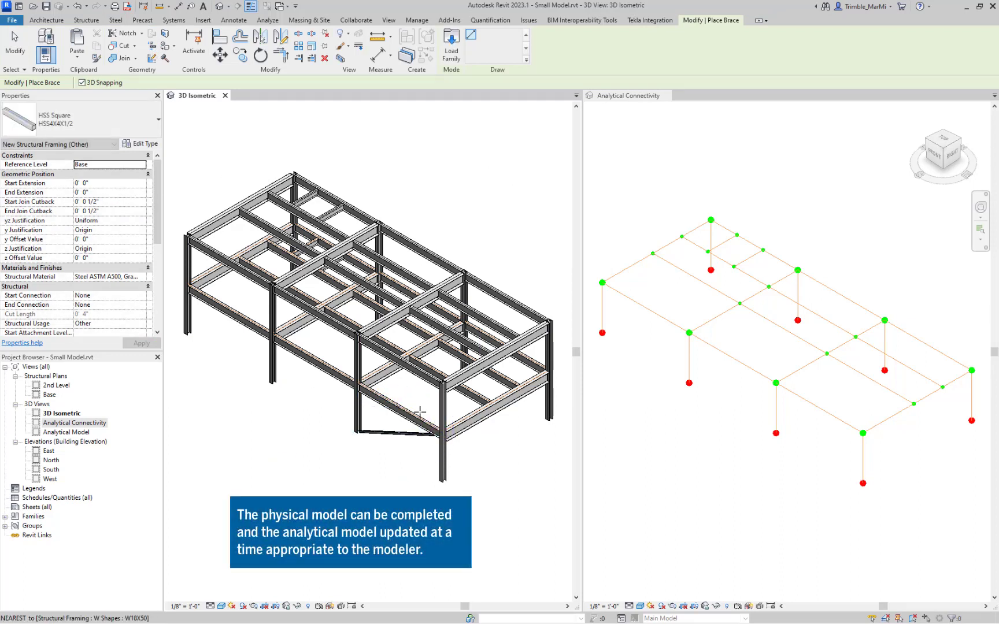
pyautogui.click(466, 276)
pyautogui.click(546, 370)
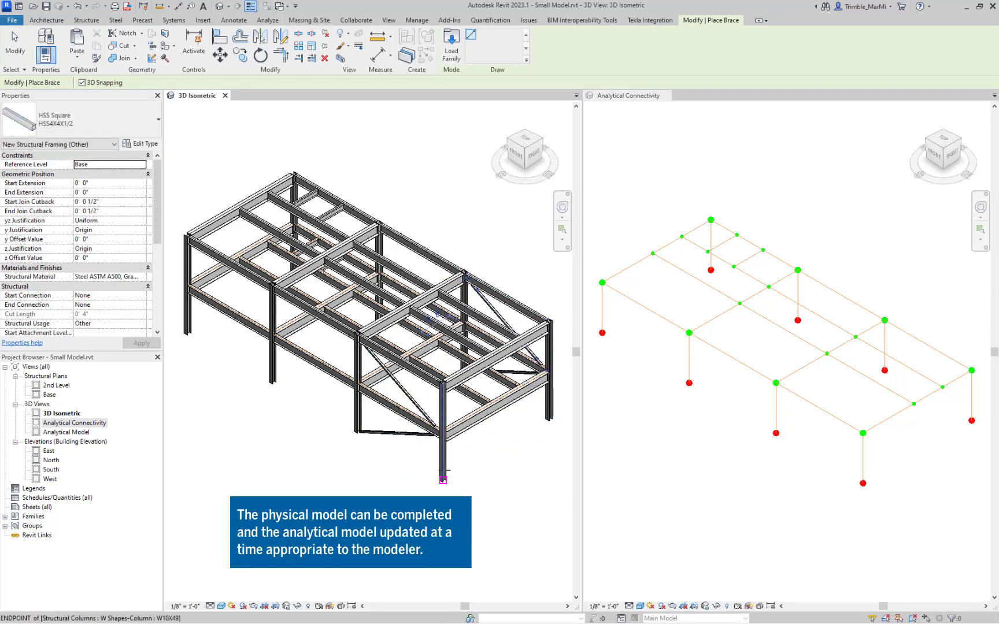
pyautogui.click(442, 479)
pyautogui.click(549, 370)
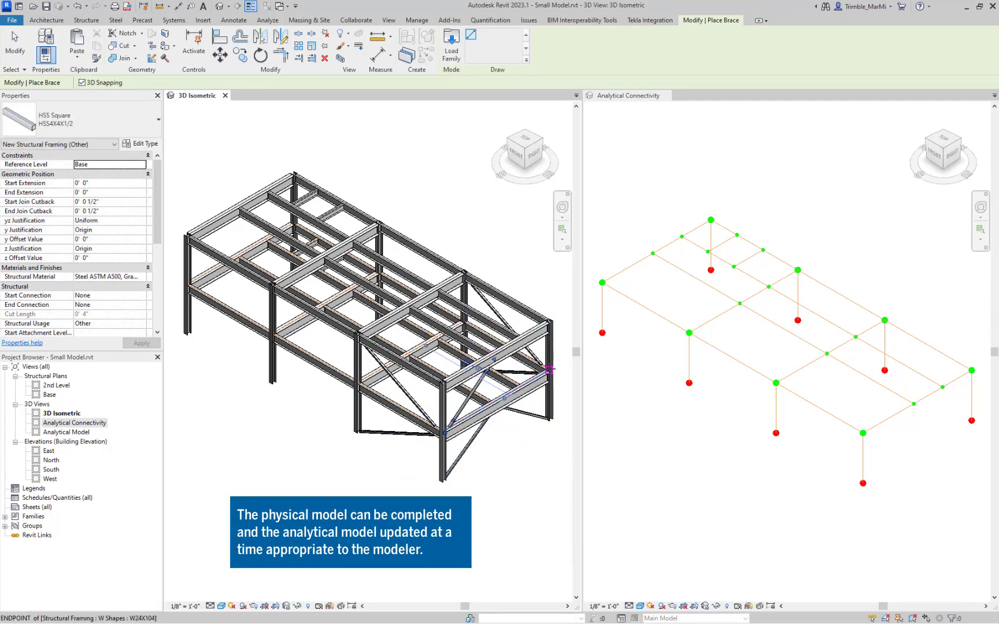
pyautogui.click(272, 282)
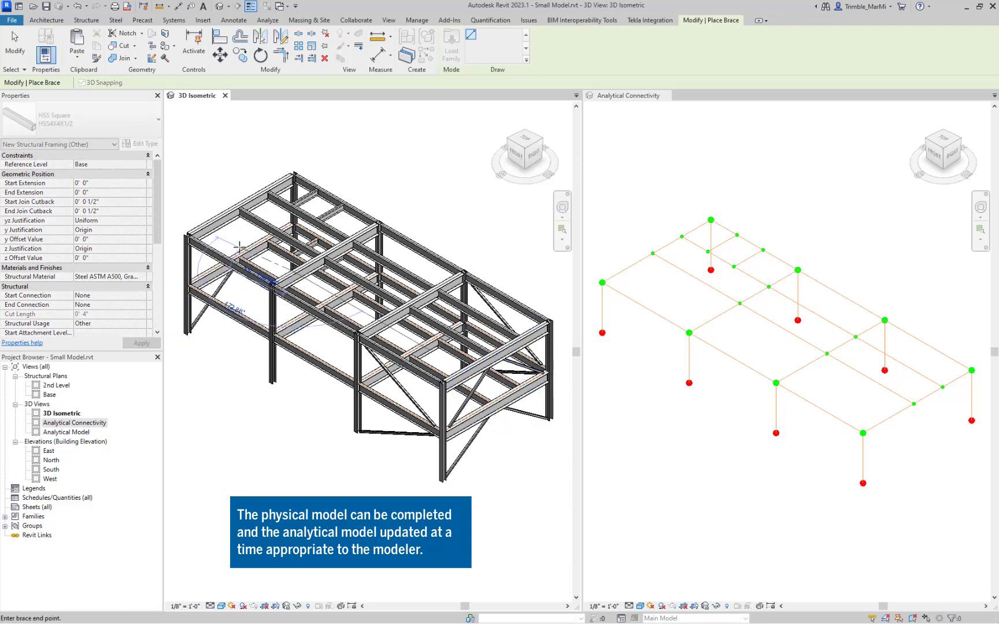
pyautogui.click(239, 247)
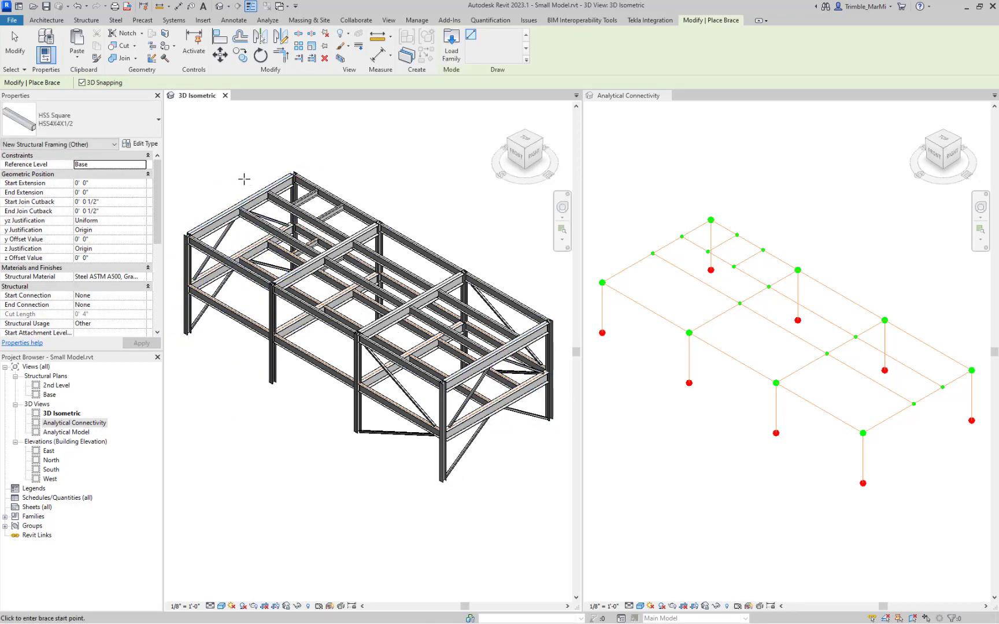
pyautogui.press('Escape')
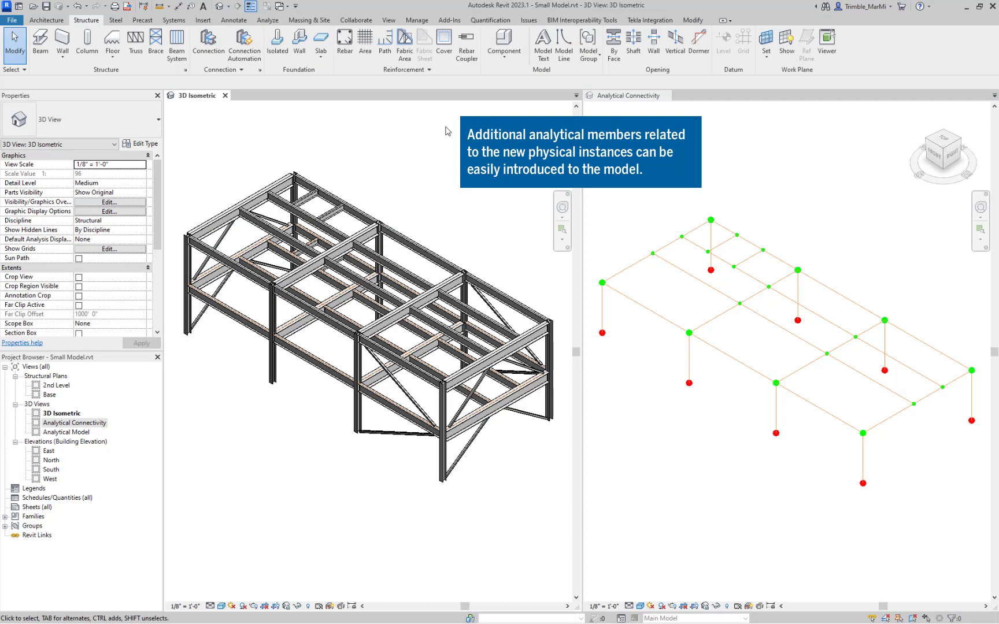
# - Run Create Analytical Model with Create New Only for the new beams and braces, then close the log
pyautogui.click(650, 20)
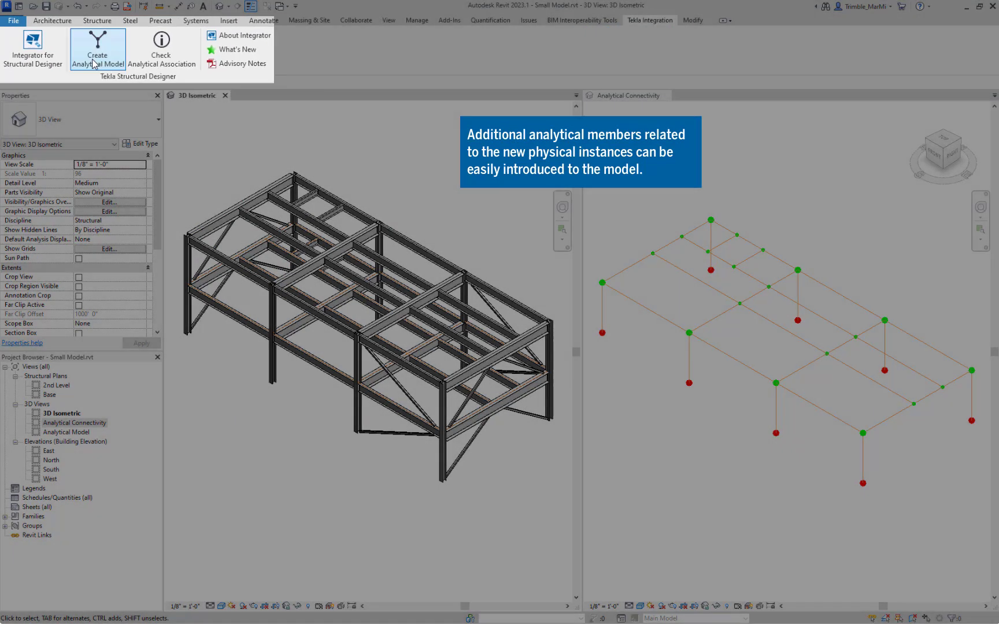
pyautogui.click(82, 55)
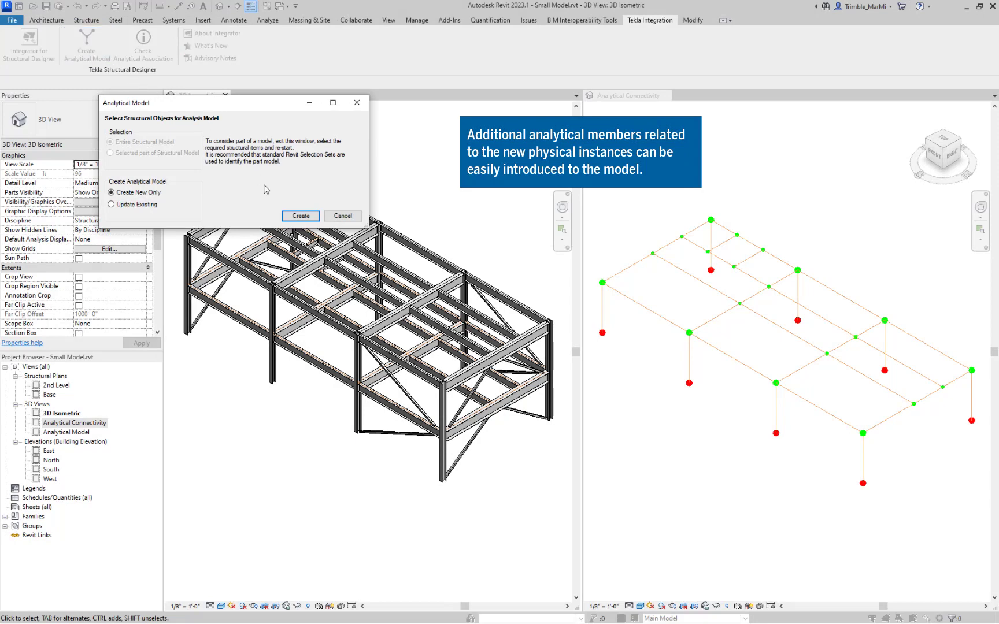
pyautogui.click(289, 217)
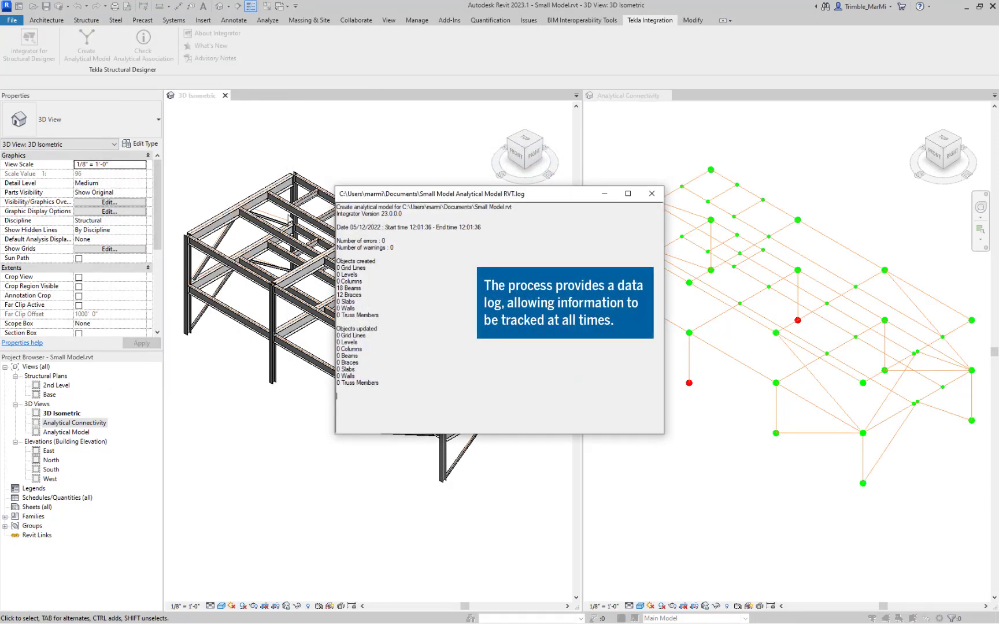
pyautogui.click(652, 197)
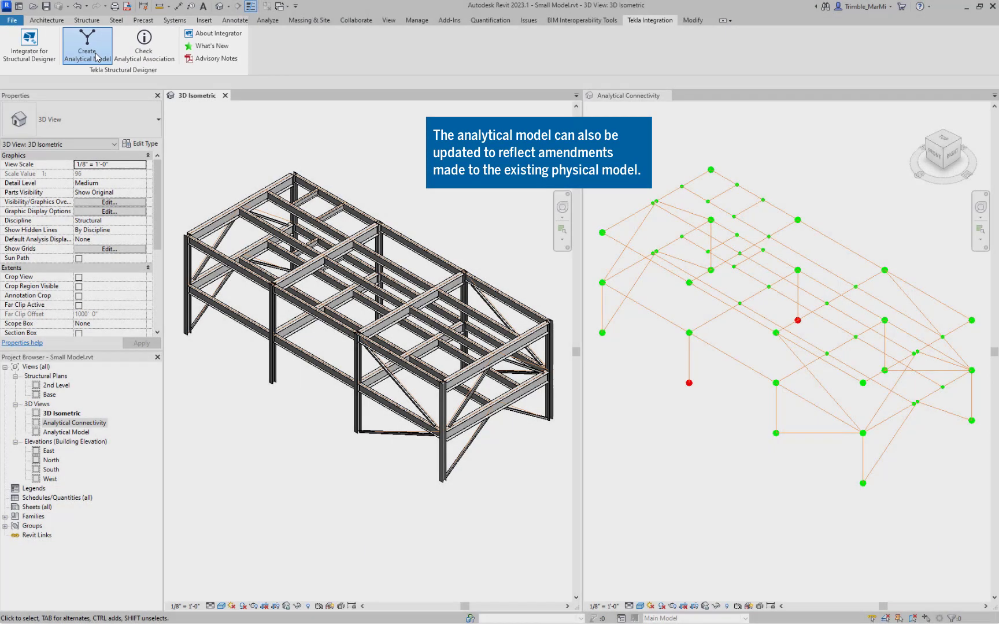
# - Run Create Analytical Model with Update Existing to refresh member locations, then close the log
pyautogui.click(96, 57)
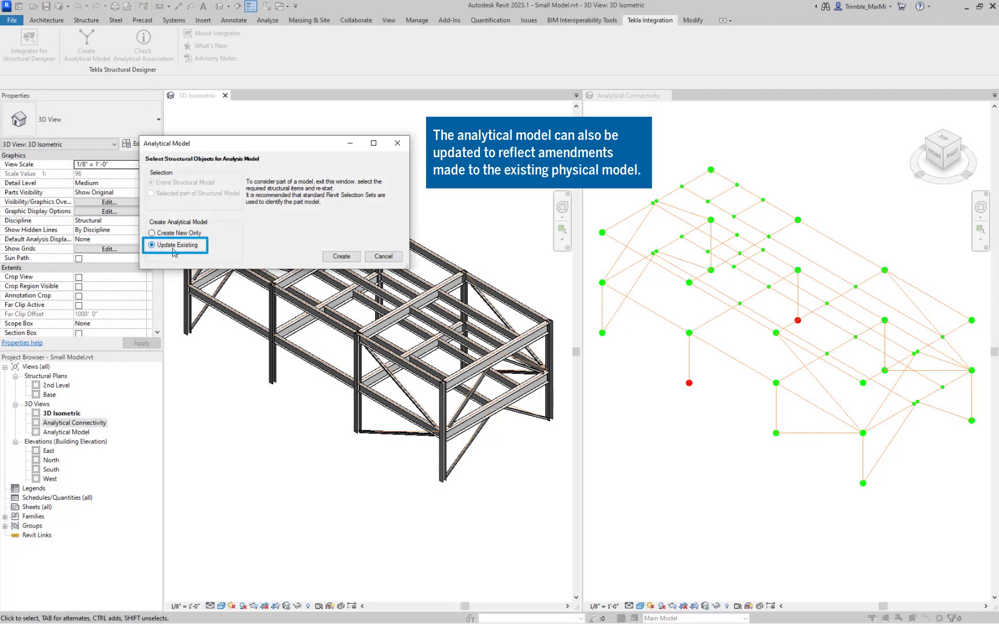
pyautogui.click(339, 255)
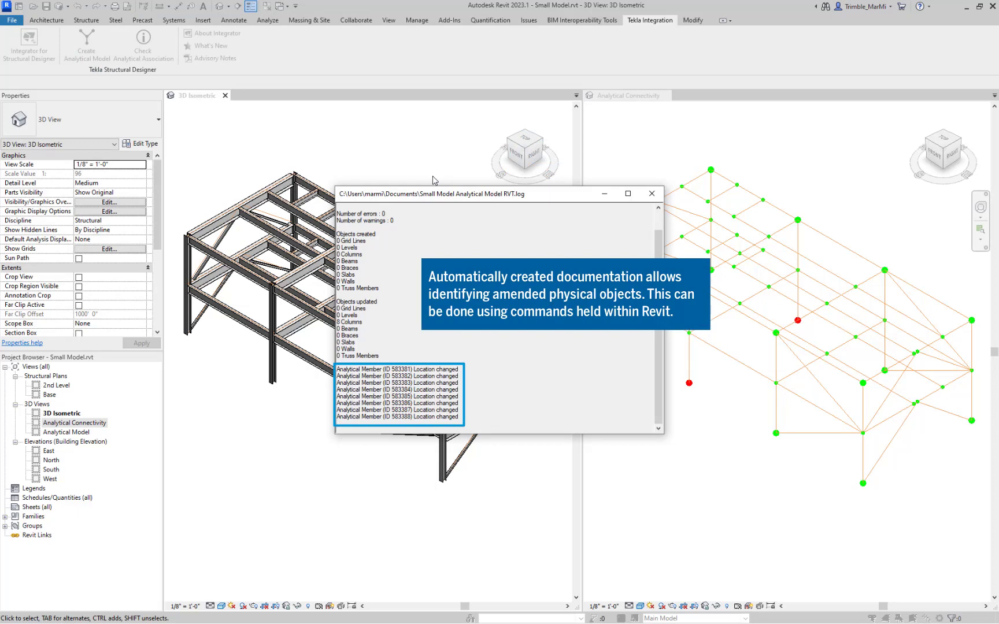
pyautogui.click(648, 195)
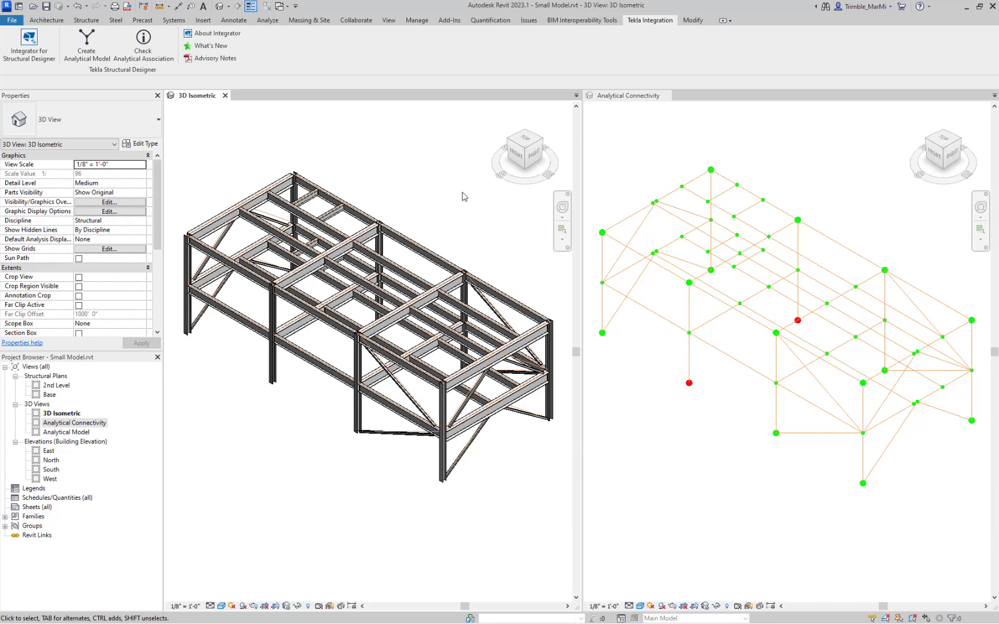
# - Start a 6" concrete floor on 2nd Level by picking the perimeter beam edges
pyautogui.click(87, 20)
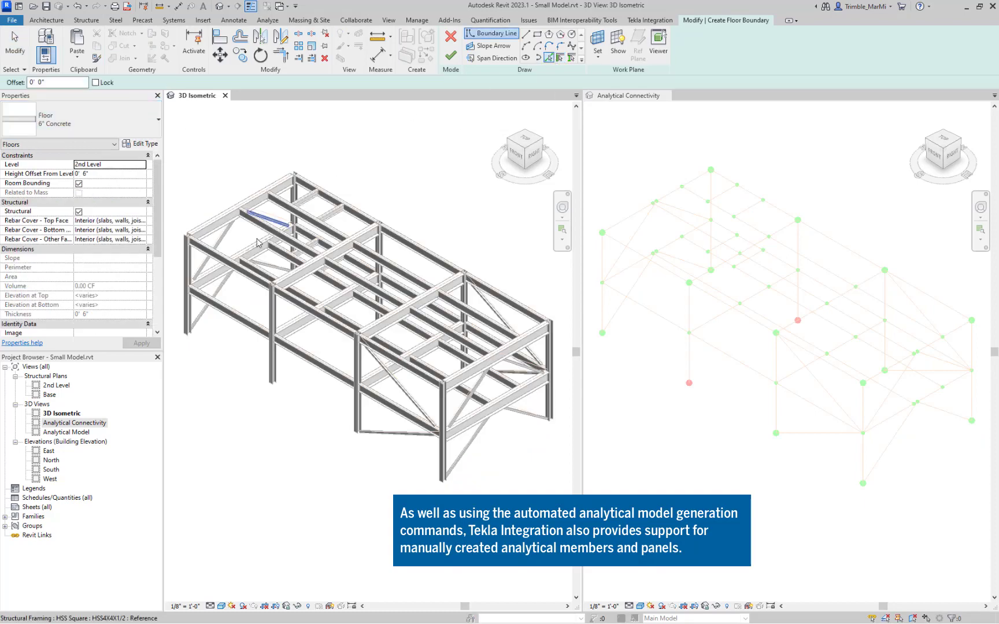
pyautogui.click(258, 242)
pyautogui.scroll(3, 277, 255)
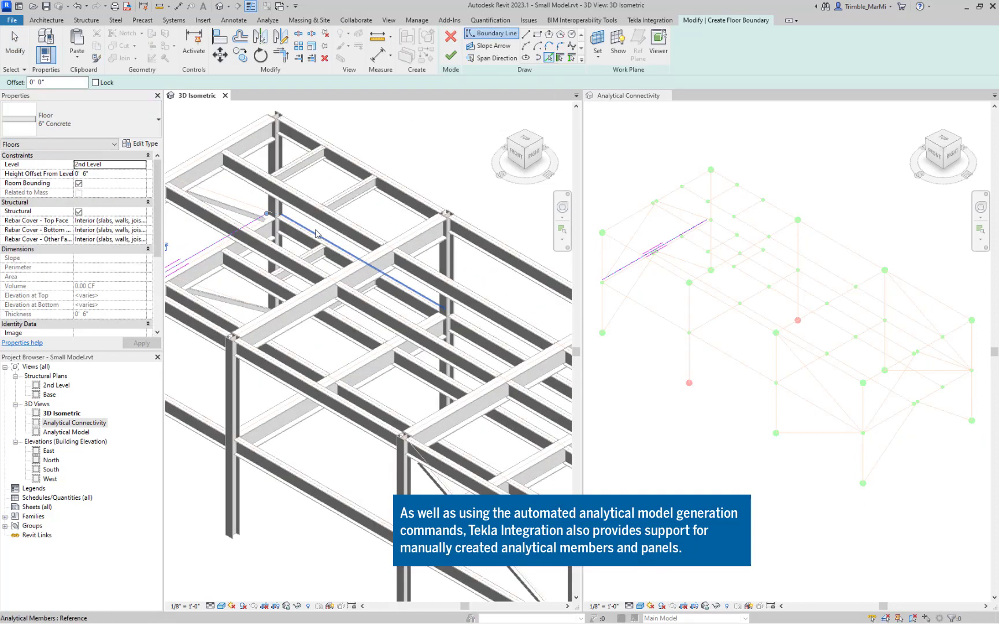
pyautogui.click(335, 275)
pyautogui.moveTo(335, 276); pyautogui.dragTo(254, 105, button='middle')
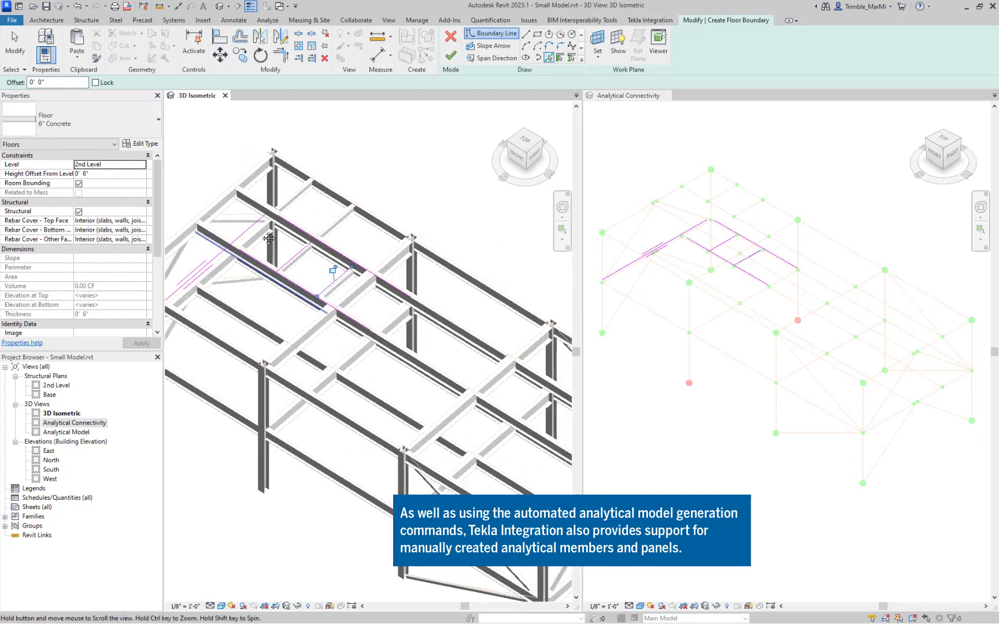
pyautogui.click(407, 333)
pyautogui.scroll(-5, 405, 347)
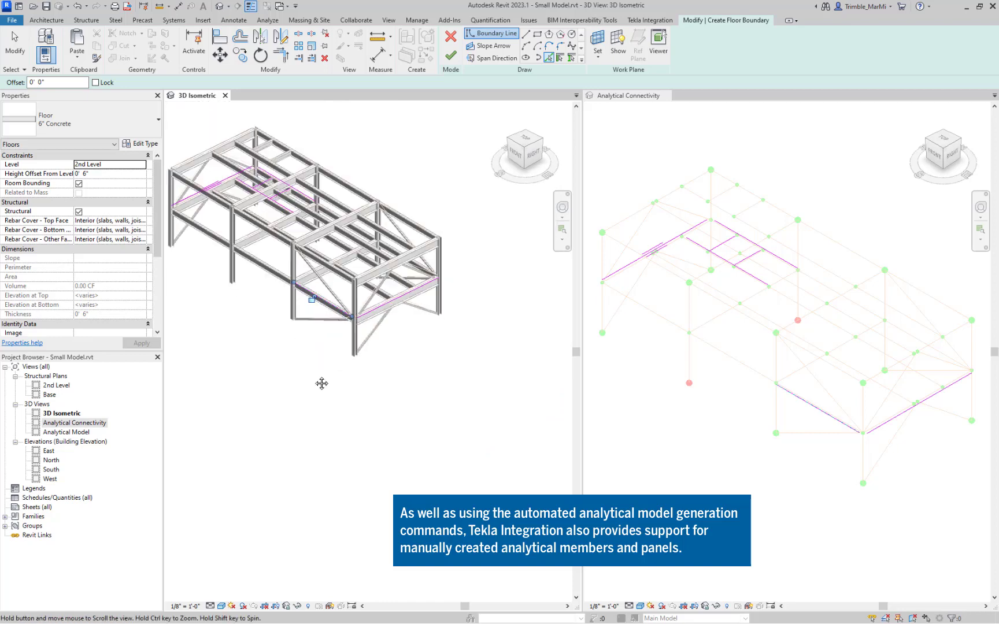
# - Split and trim the boundary lines into a closed notched outline and finish the floor
pyautogui.press('s')
pyautogui.press('l')
pyautogui.click(340, 266)
pyautogui.press('t')
pyautogui.press('r')
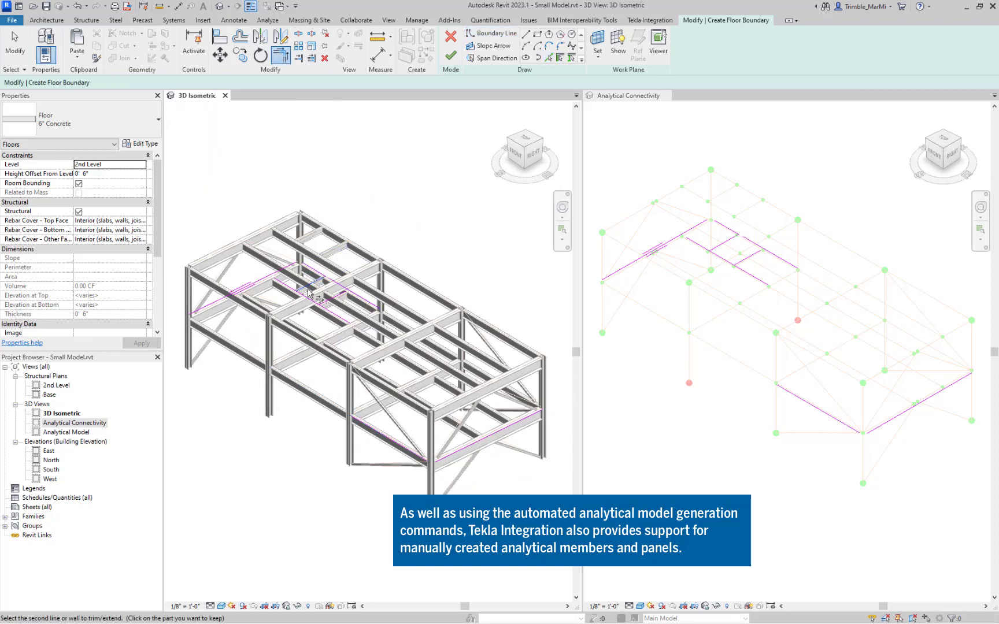
pyautogui.click(315, 297)
pyautogui.click(376, 303)
pyautogui.click(388, 437)
pyautogui.click(208, 306)
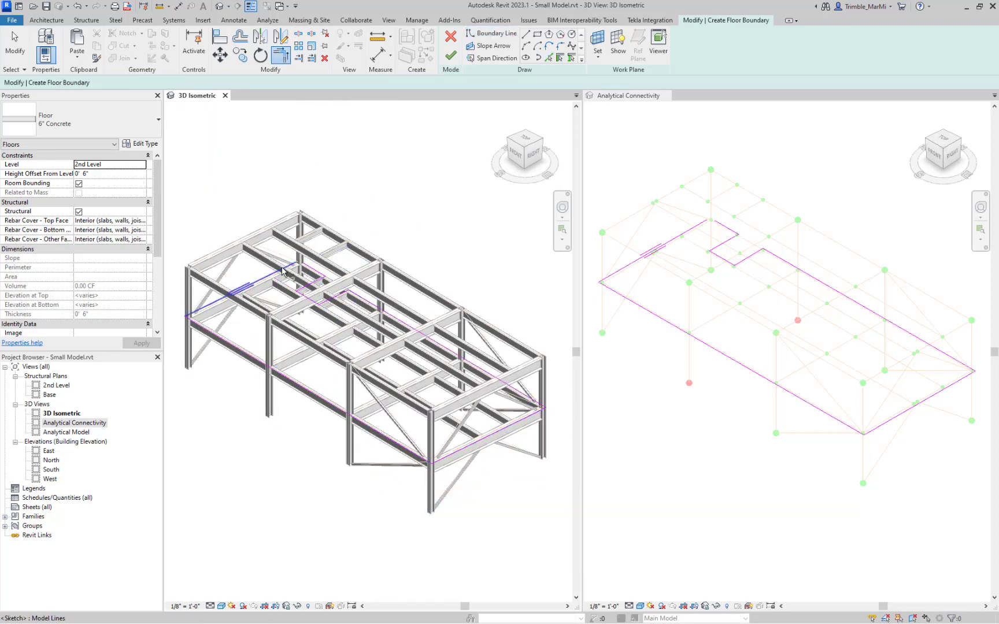
pyautogui.click(450, 55)
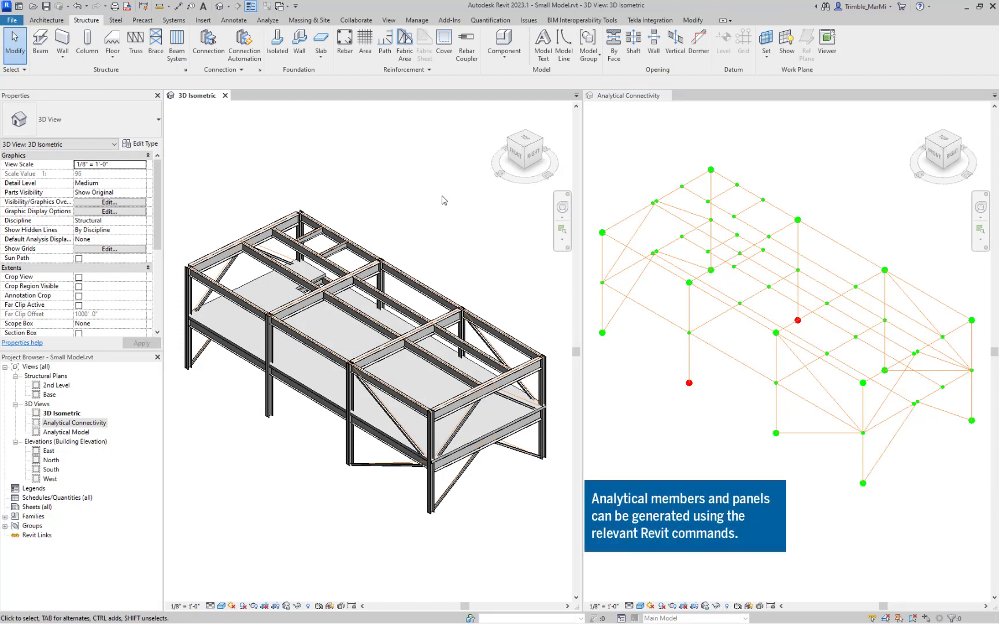
# - Start a Panel by Boundary and pick the 2nd Level analytical members as edges
pyautogui.click(268, 20)
pyautogui.click(97, 55)
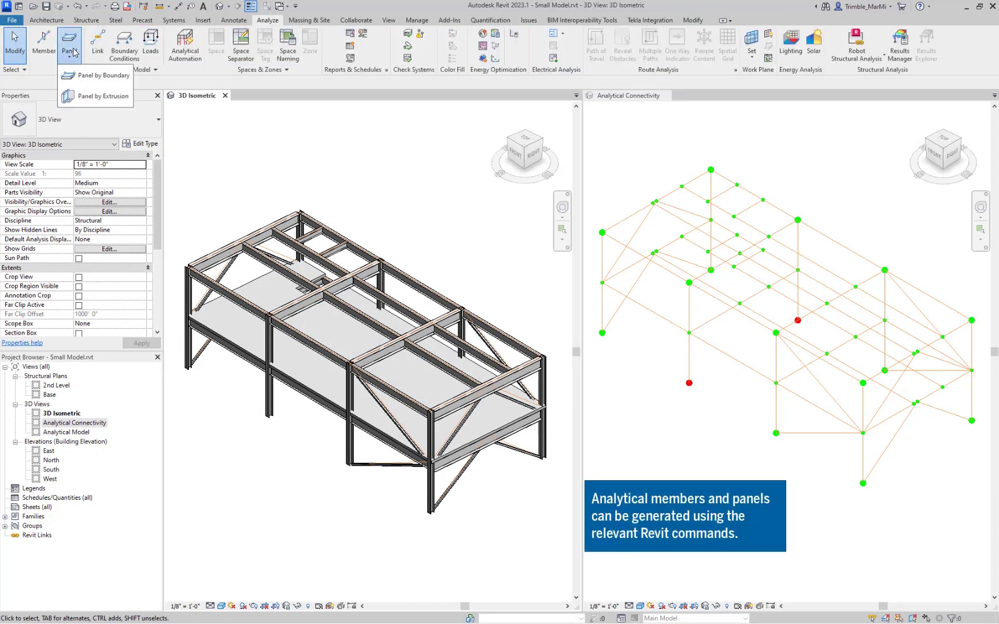
pyautogui.click(87, 75)
pyautogui.click(492, 57)
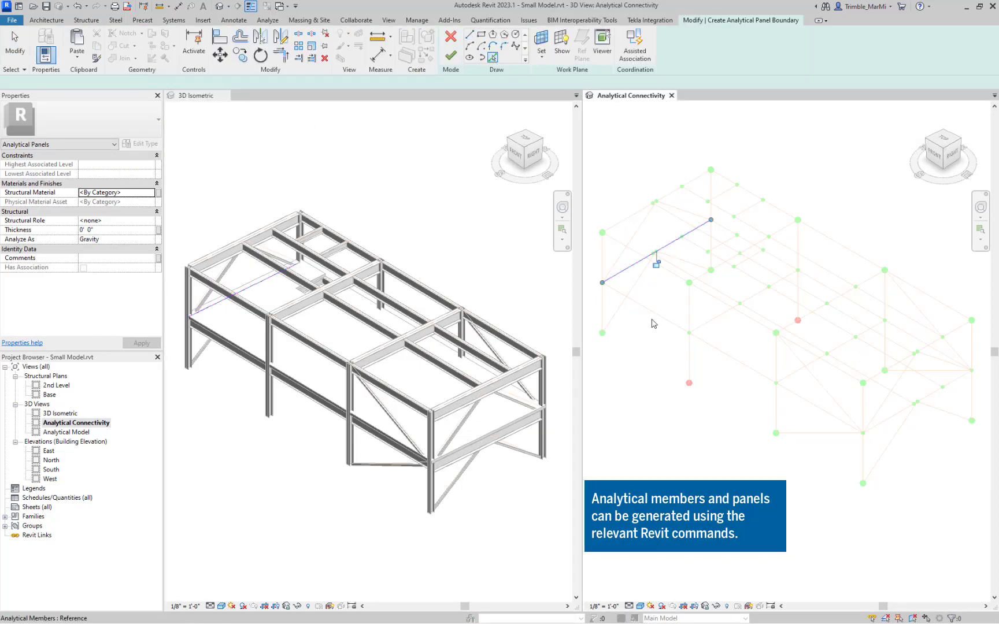
pyautogui.click(665, 252)
pyautogui.click(728, 246)
pyautogui.click(728, 243)
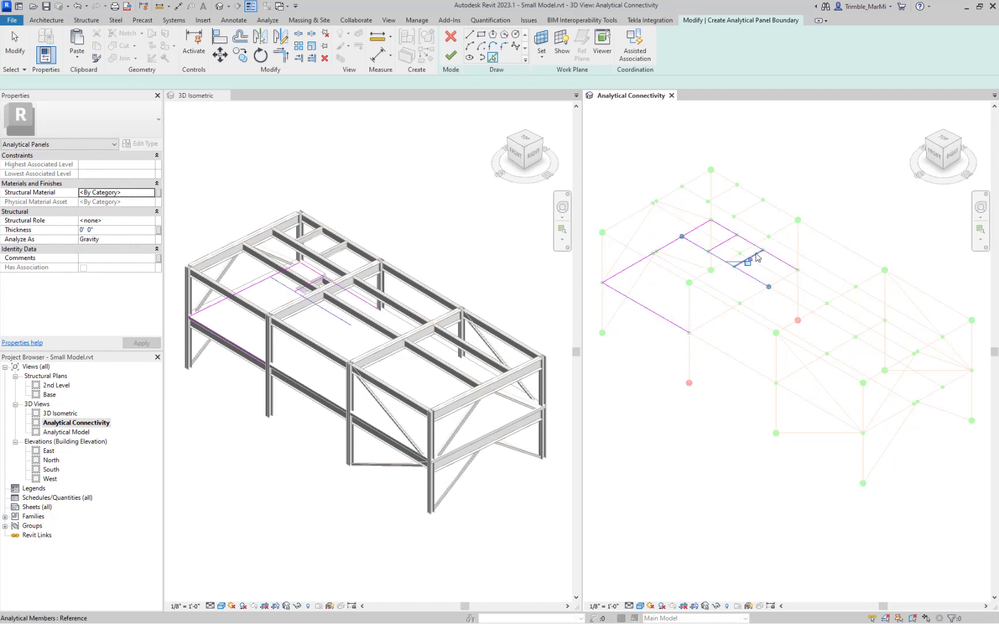
pyautogui.click(280, 55)
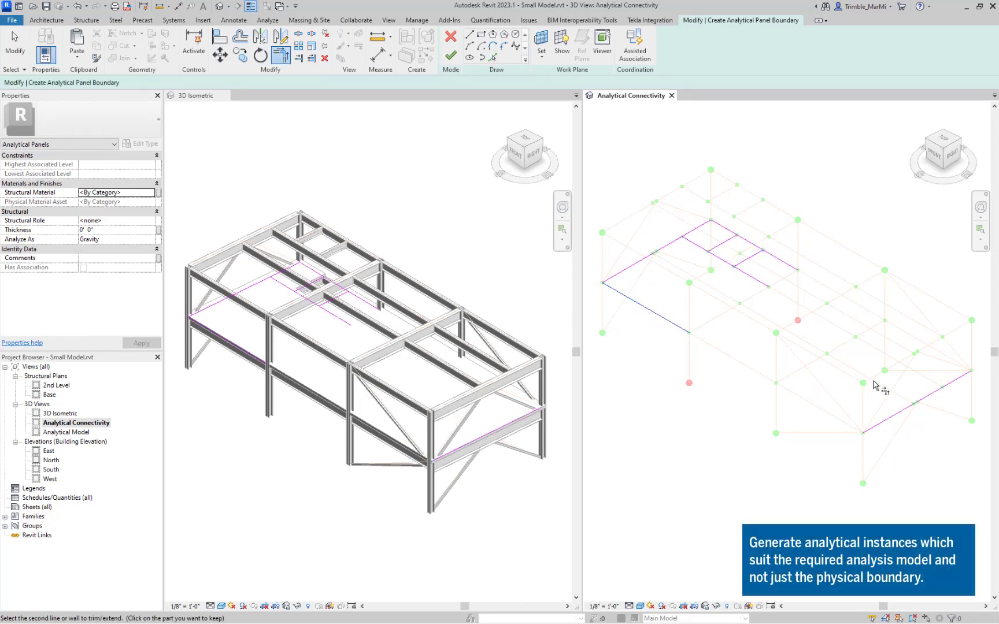
# - Split and trim the panel boundary into the notched outline and finish the panel
pyautogui.click(750, 261)
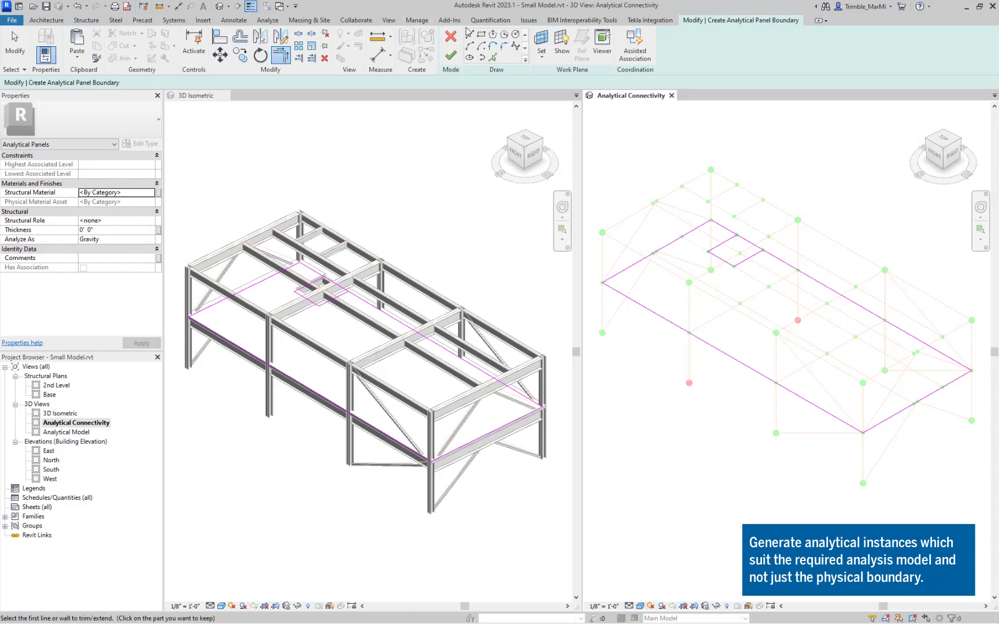
pyautogui.press('s')
pyautogui.press('l')
pyautogui.press('t')
pyautogui.press('r')
pyautogui.click(724, 231)
pyautogui.click(746, 254)
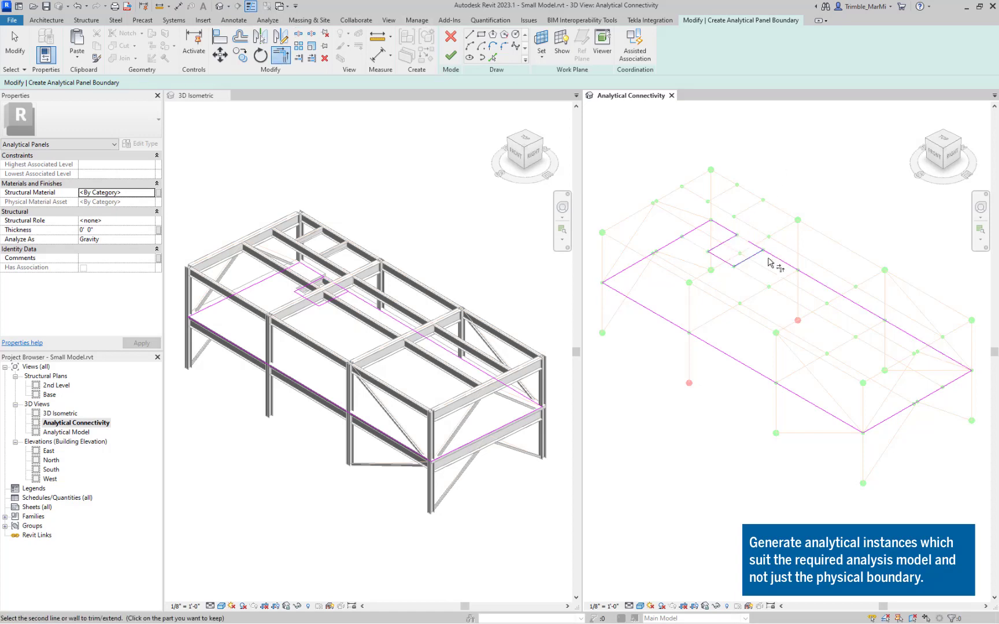
pyautogui.click(451, 55)
pyautogui.click(452, 156)
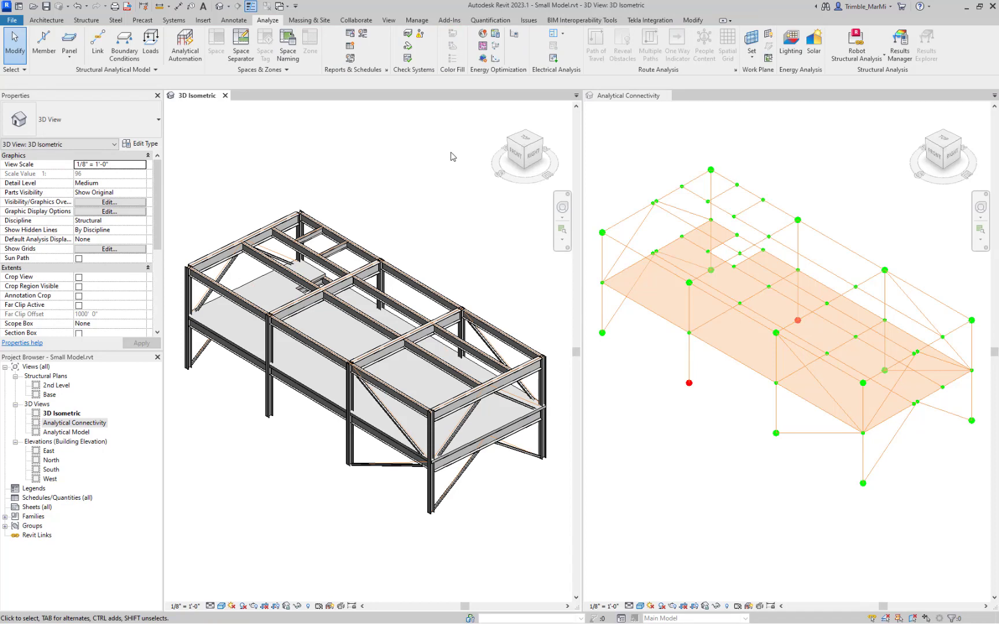
# - Run Check Analytical Association on the whole model and close the log
pyautogui.click(649, 21)
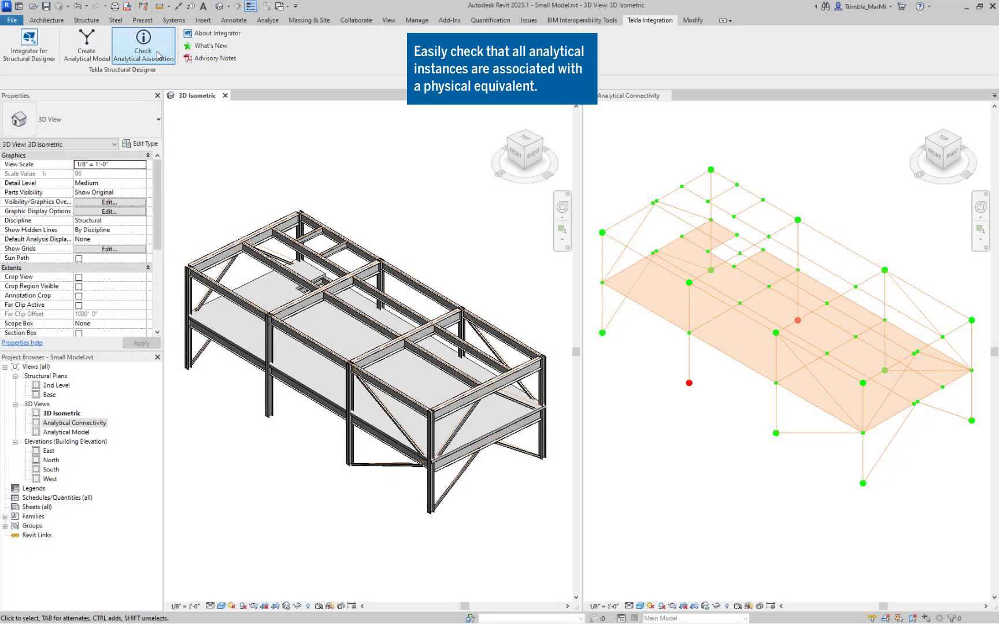
pyautogui.click(157, 56)
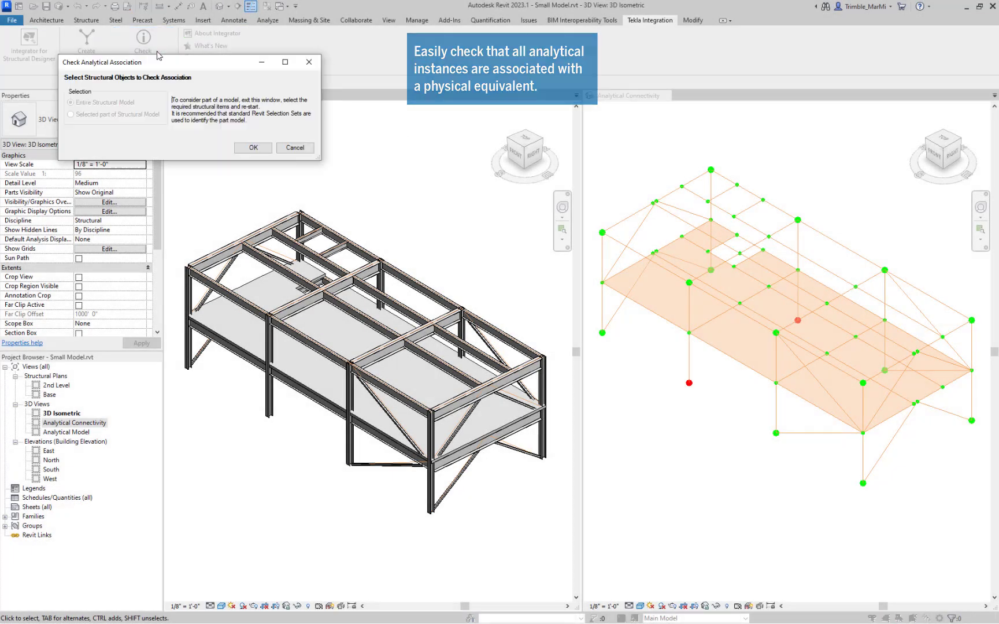
pyautogui.click(254, 148)
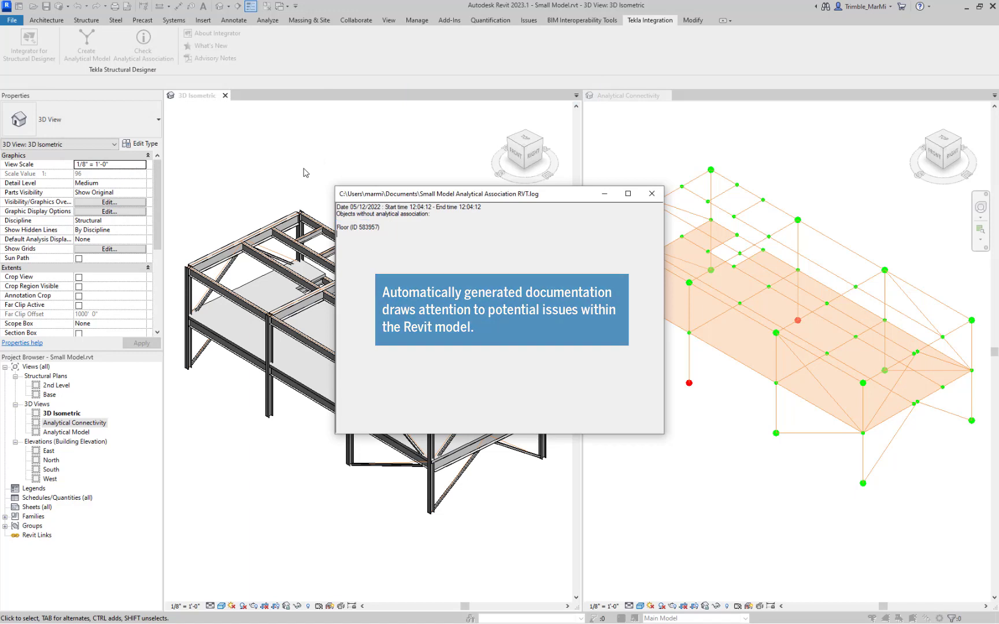
pyautogui.click(652, 194)
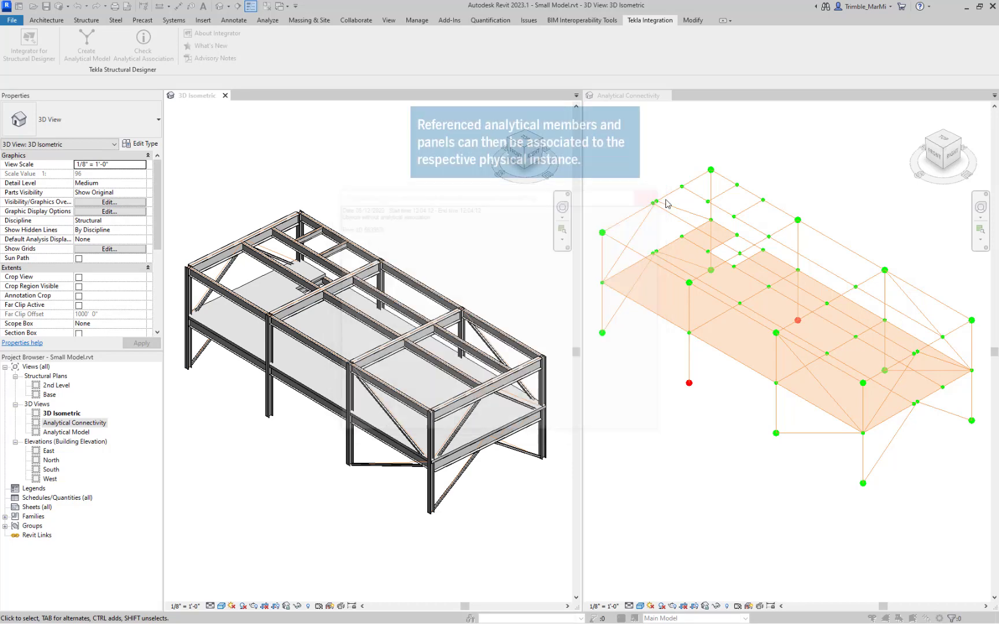
# - Associate the analytical floor panel with the floor slab in the 3D Isometric view
pyautogui.click(621, 292)
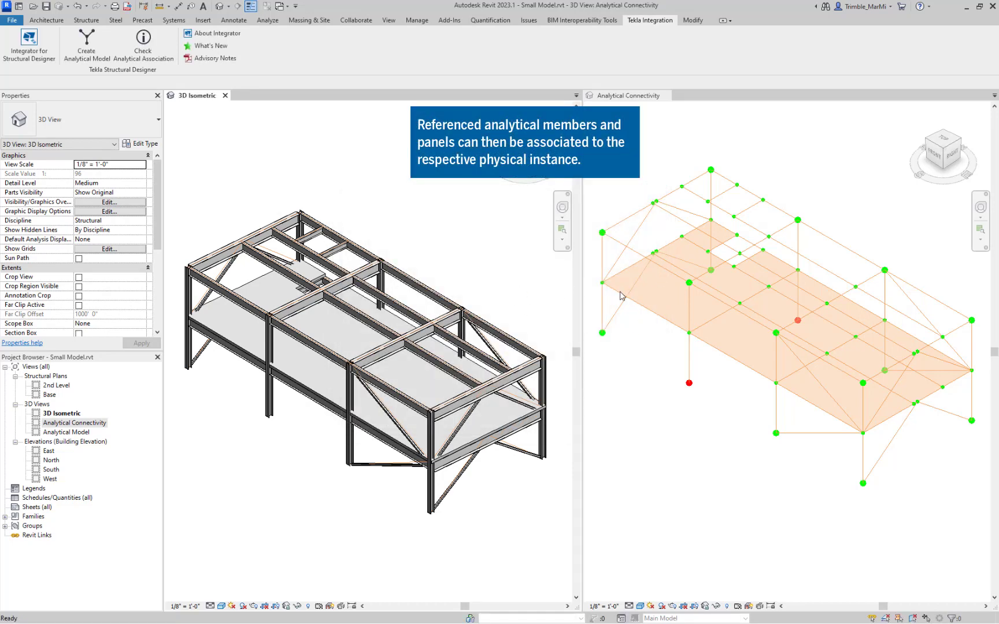
pyautogui.click(619, 287)
pyautogui.click(523, 53)
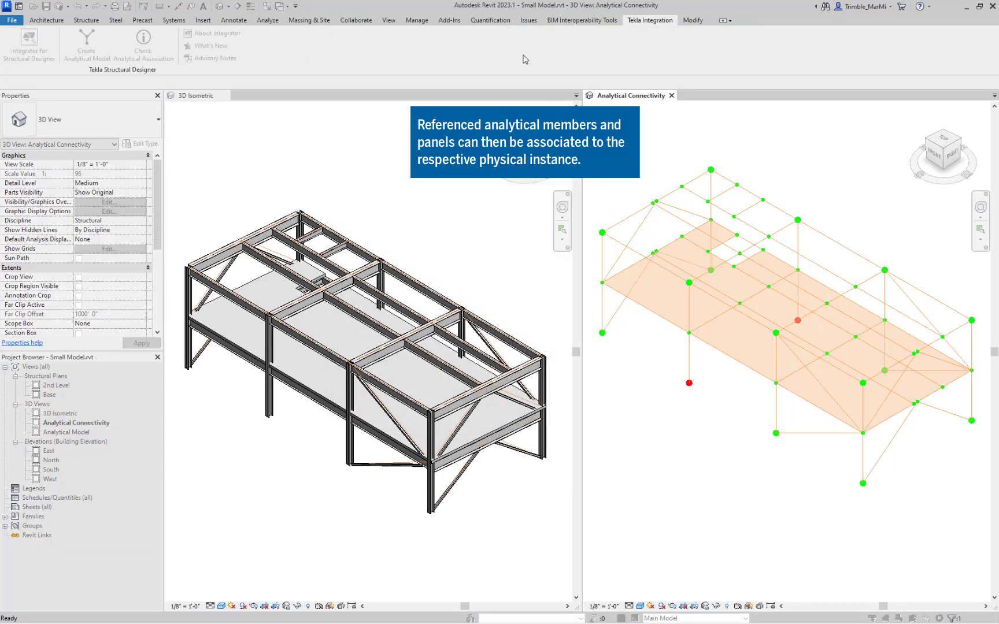
pyautogui.click(368, 302)
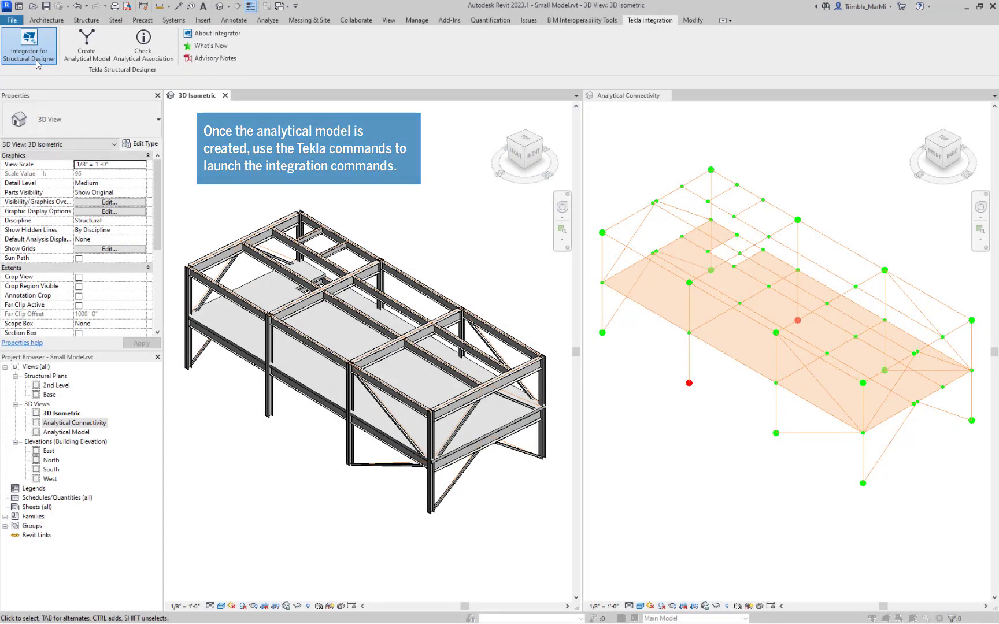
# - Start a first-time export in the Structural Designer integrator, accepting objects and section mappings
pyautogui.click(29, 47)
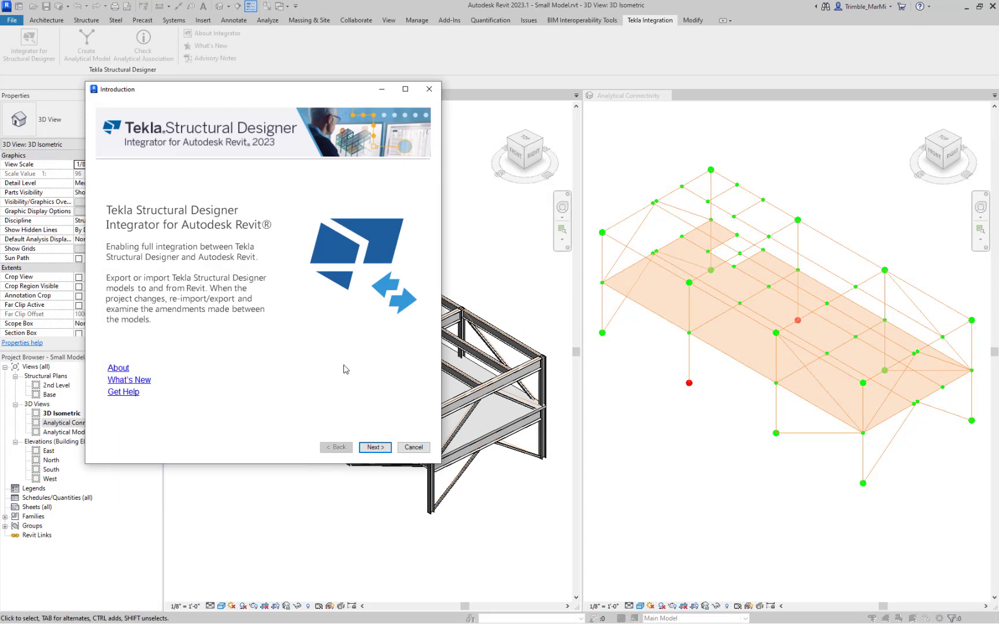
pyautogui.click(375, 448)
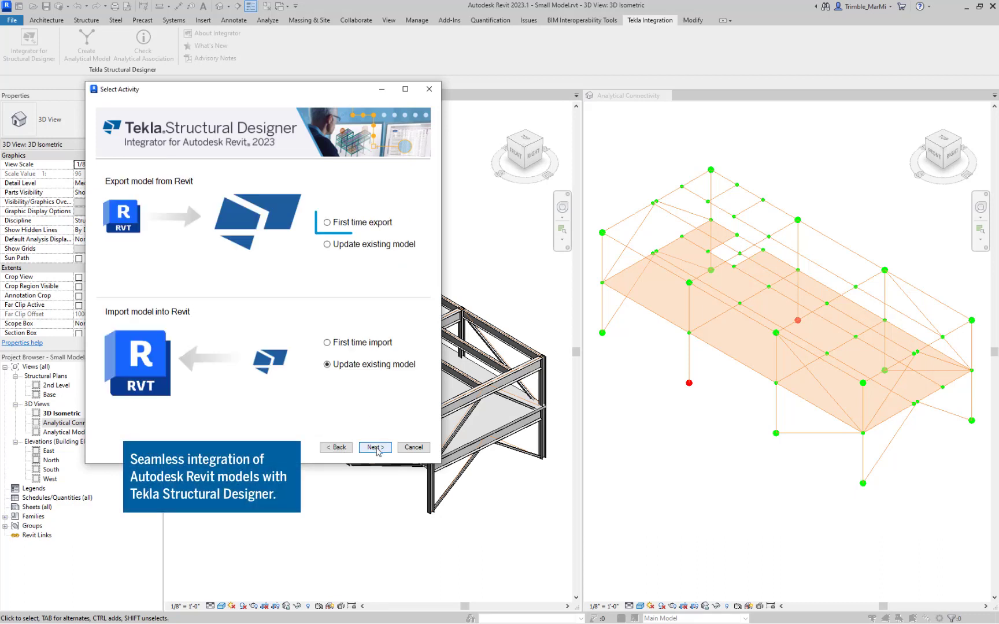
pyautogui.click(357, 225)
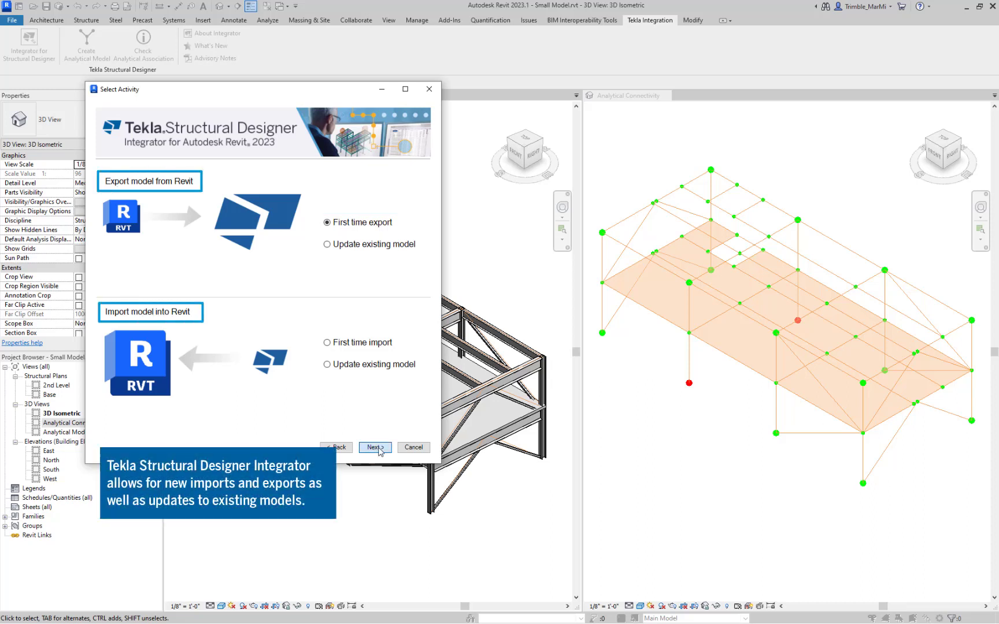
pyautogui.click(380, 449)
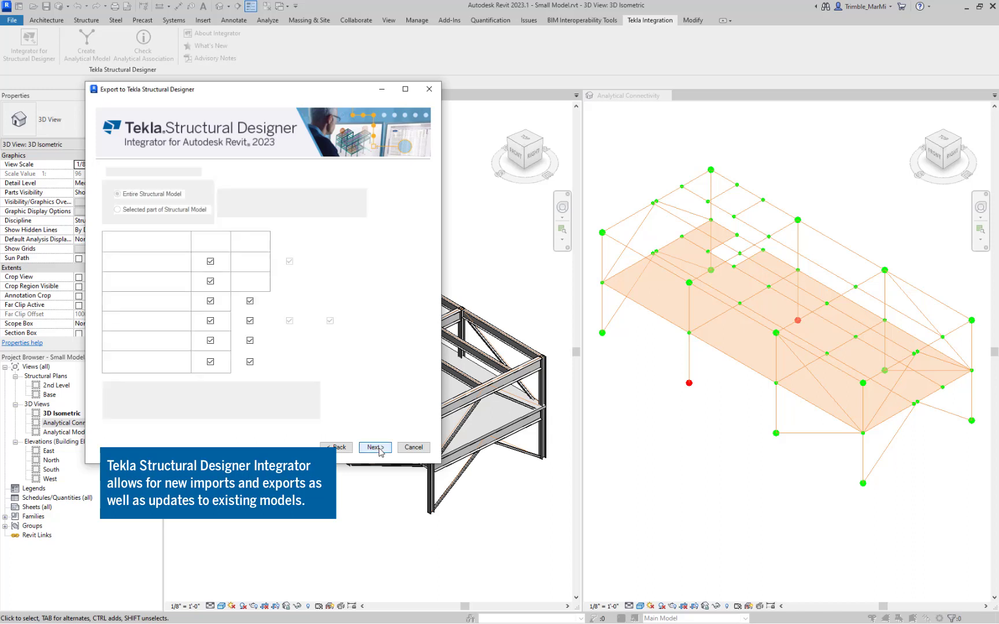
pyautogui.click(387, 448)
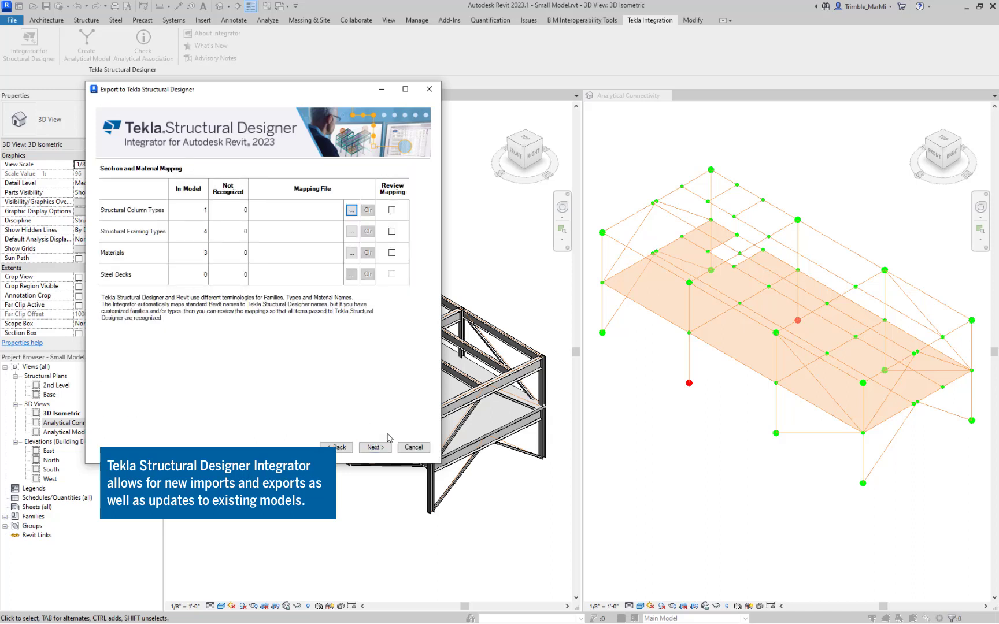
pyautogui.click(385, 446)
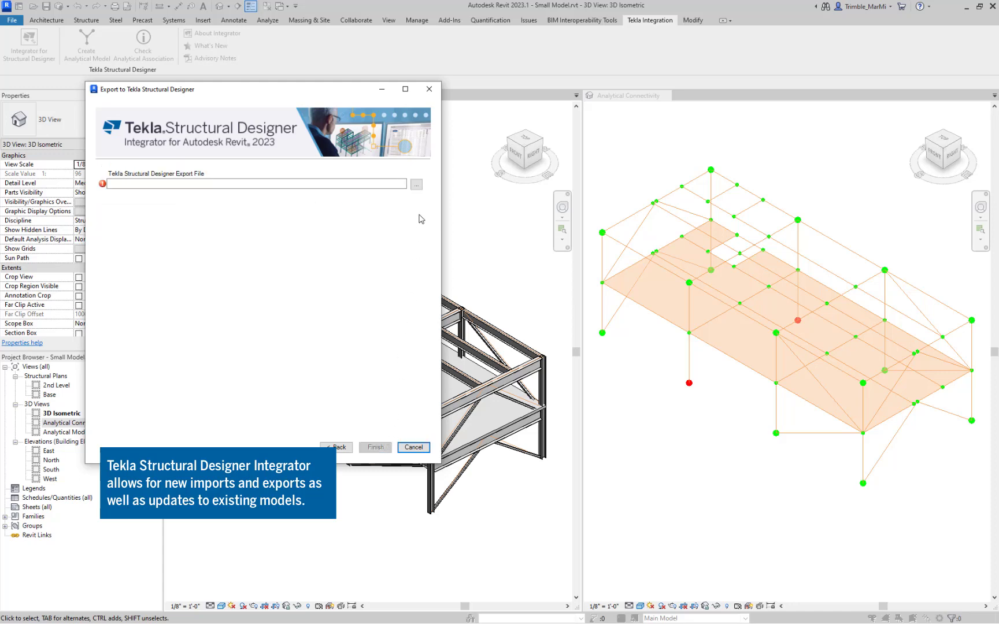
# - Save the export file as Export to TSD on the Desktop and finish the export
pyautogui.click(416, 184)
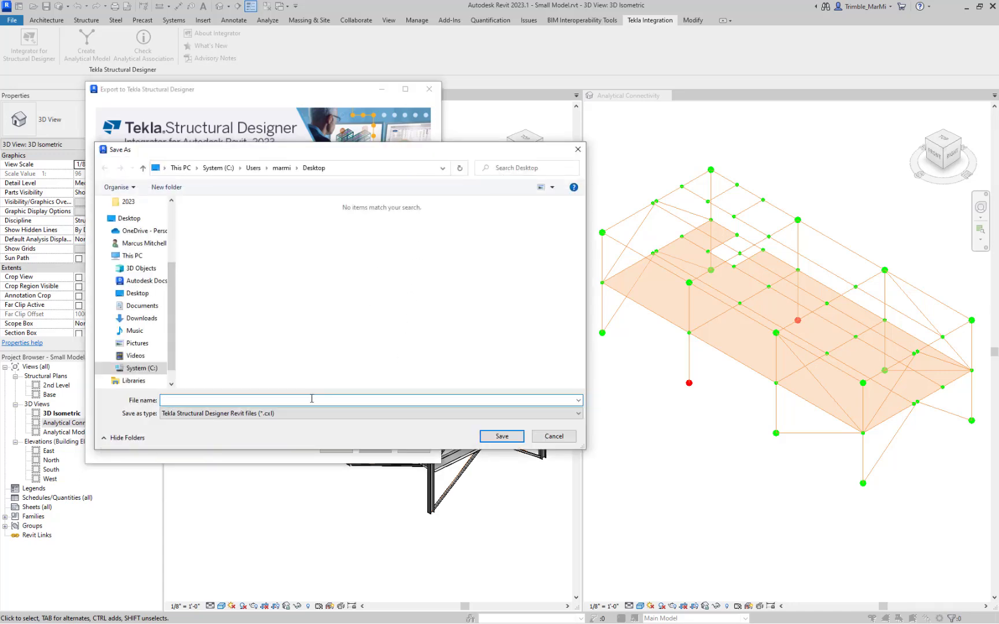
pyautogui.write('Export to TSD')
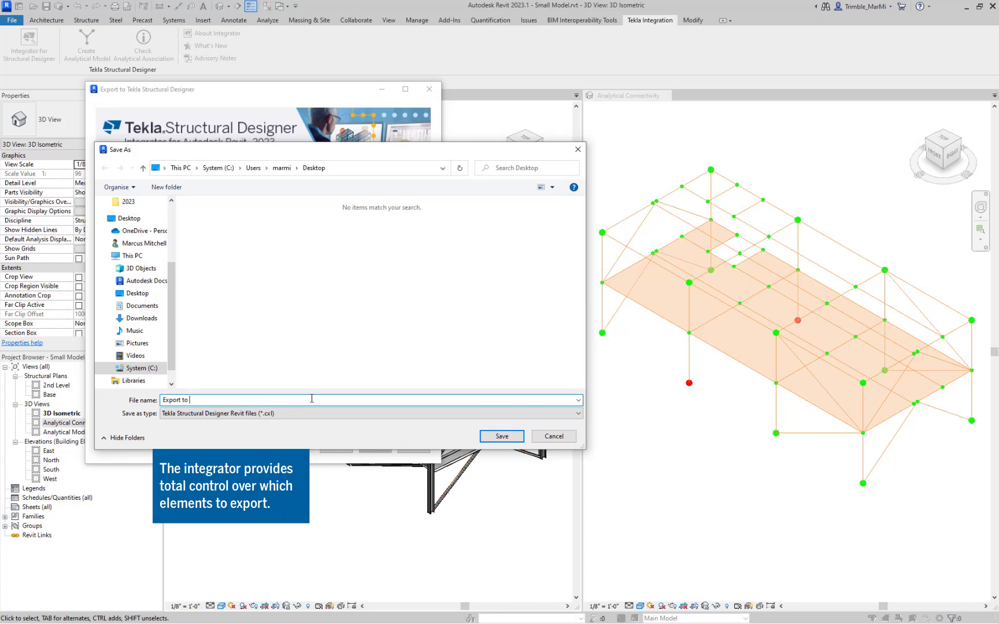
pyautogui.click(502, 435)
pyautogui.click(382, 443)
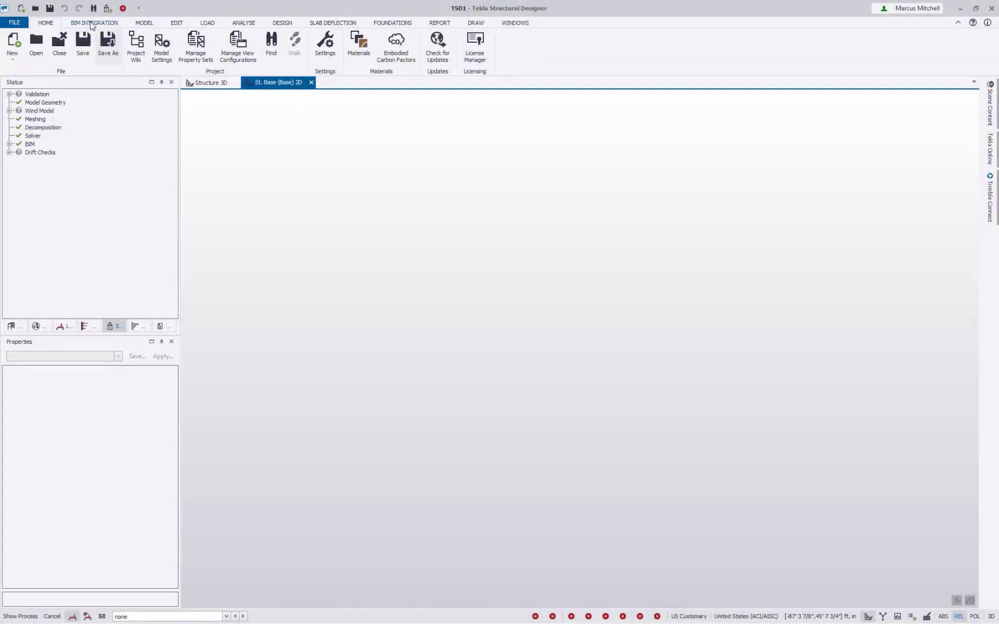
# - Import Export to TSD.cxl through Structural BIM Import, keeping default options and all items
pyautogui.click(92, 22)
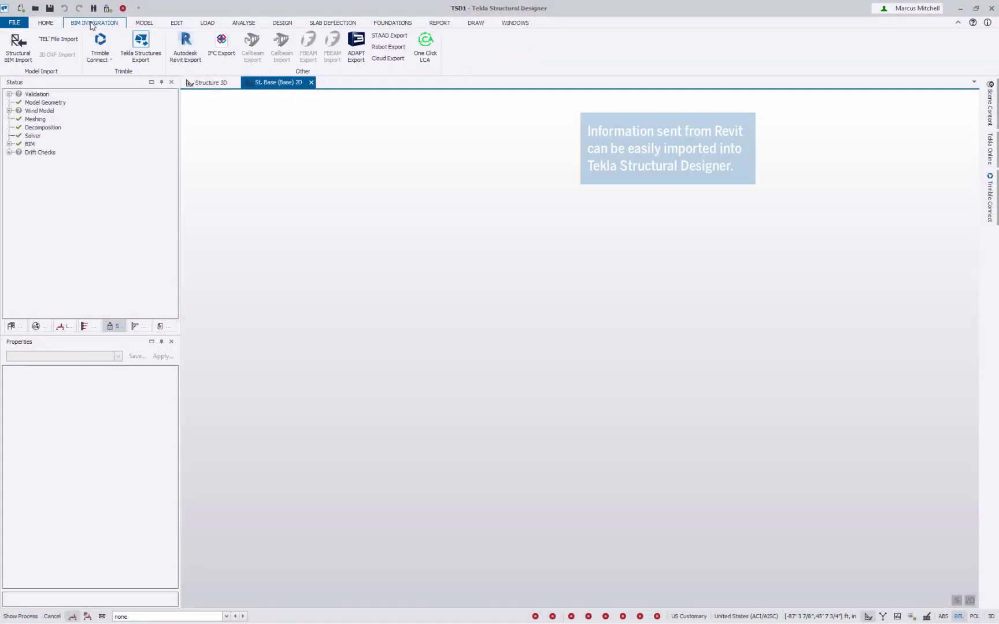
pyautogui.click(18, 46)
pyautogui.click(527, 242)
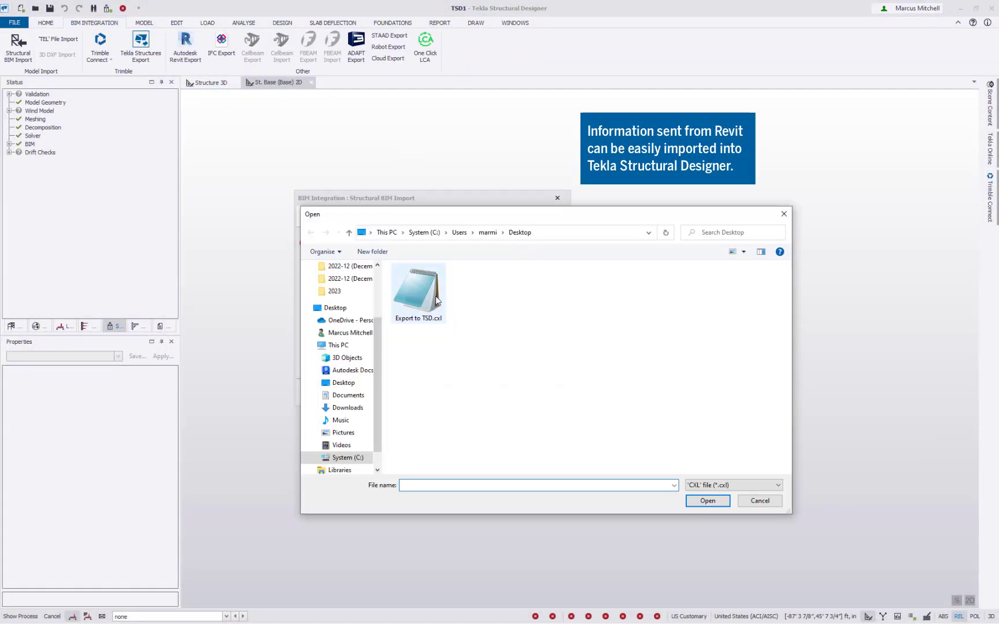
pyautogui.click(415, 287)
pyautogui.click(706, 500)
pyautogui.click(476, 397)
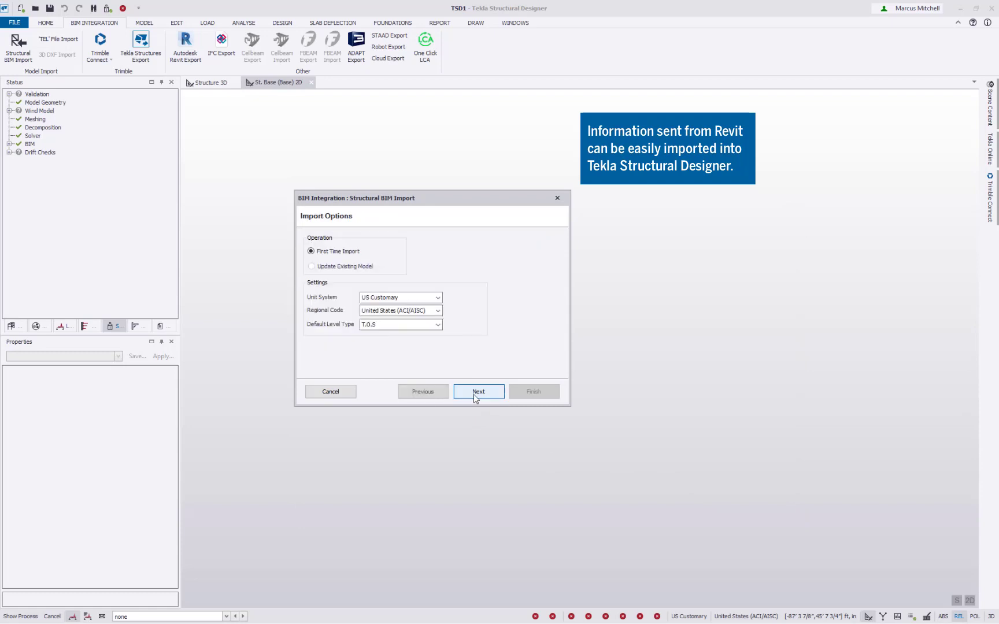
pyautogui.click(478, 392)
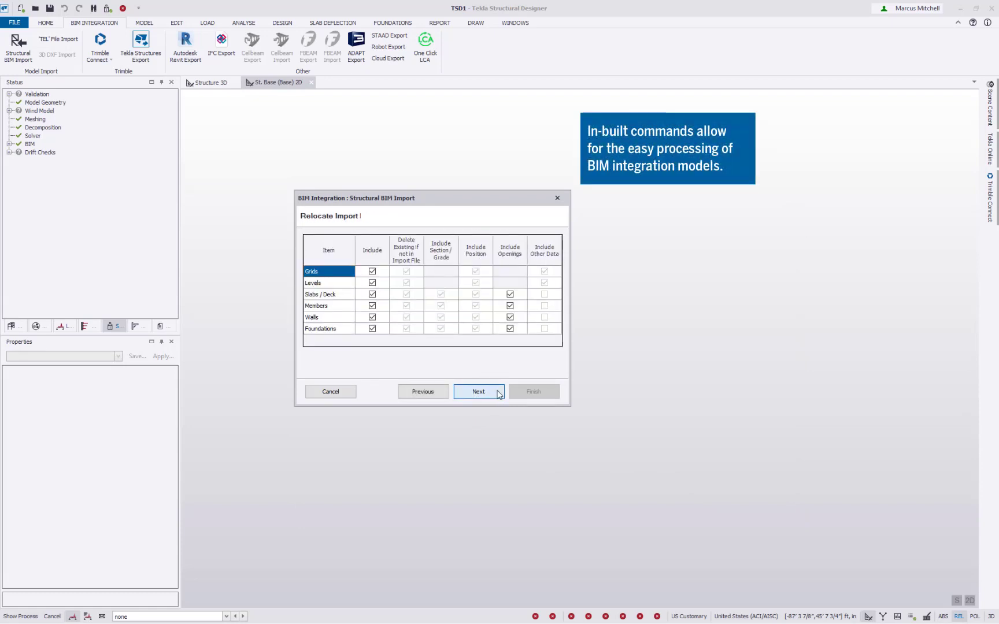
pyautogui.click(498, 394)
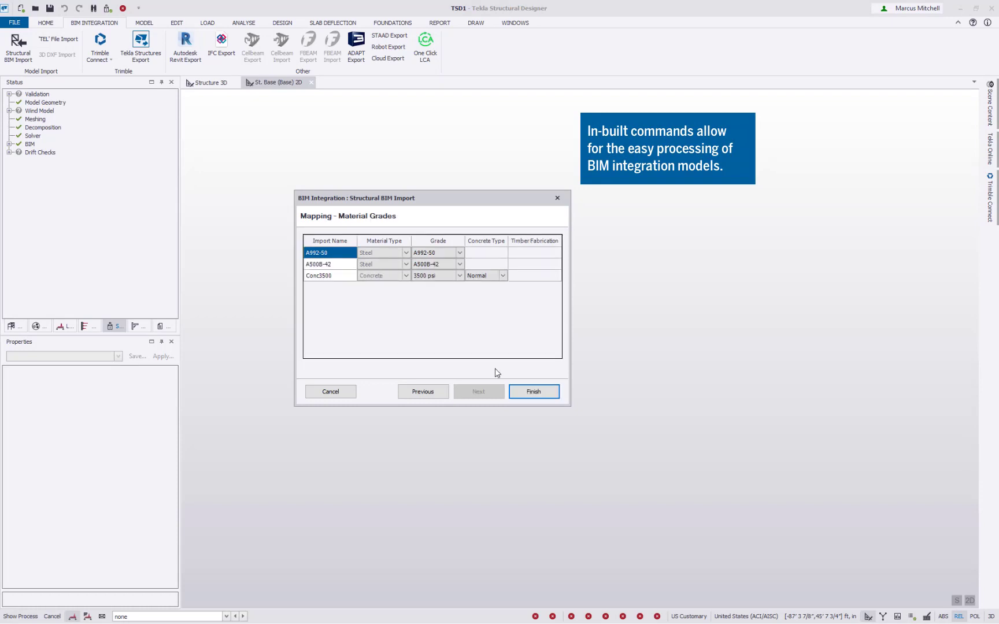
pyautogui.click(512, 393)
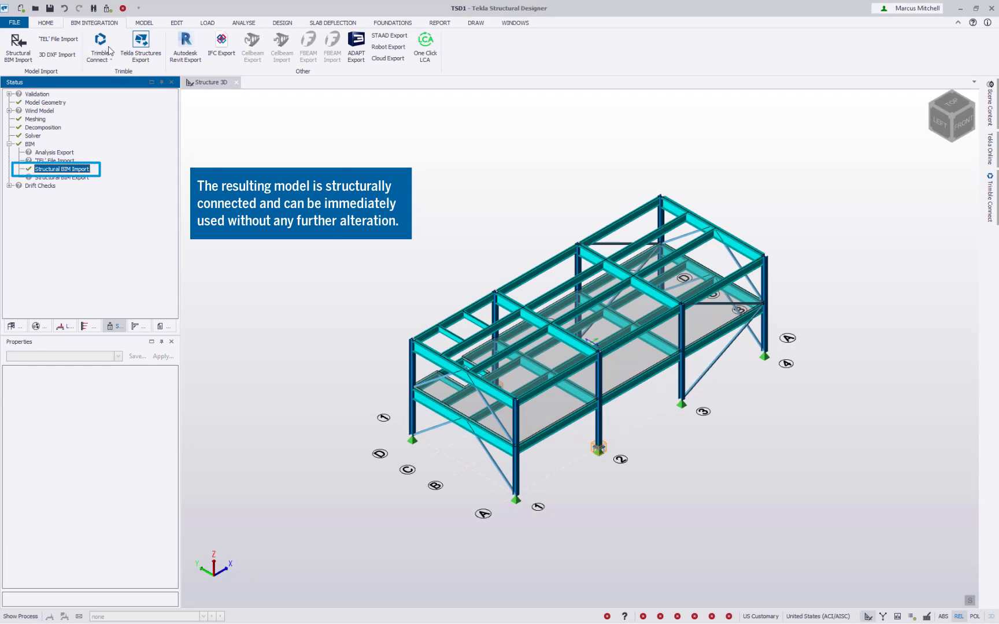
# - Run Validate on the imported frame and expand the Validation results in the Status tree
pyautogui.click(107, 8)
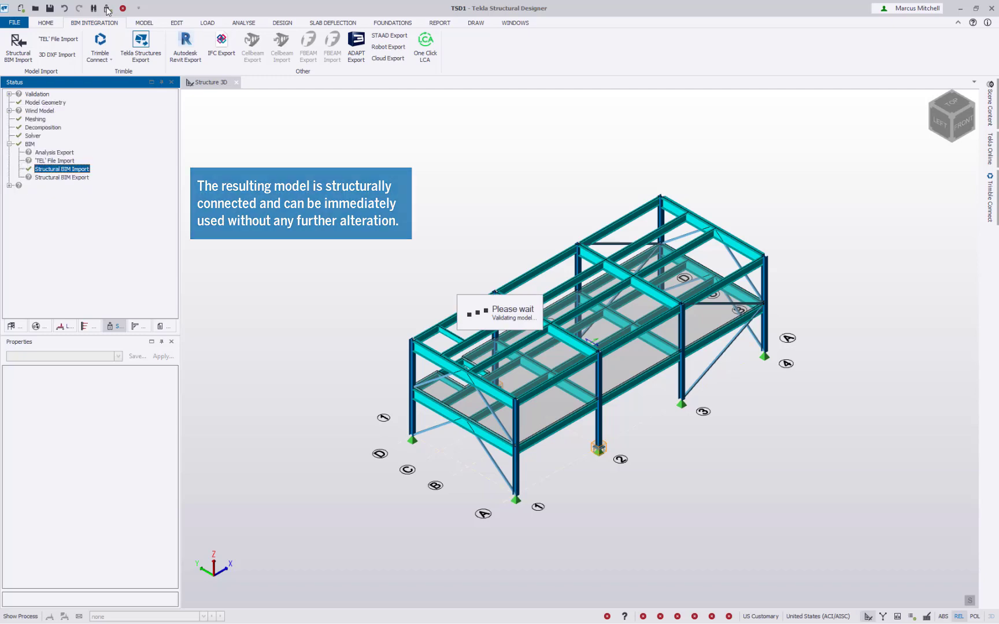
pyautogui.click(9, 93)
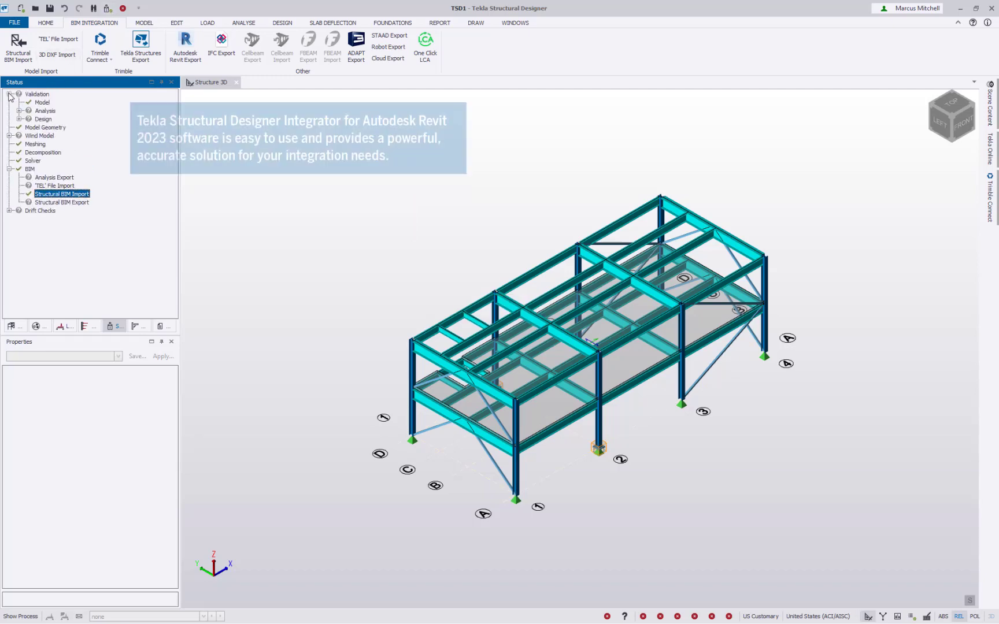